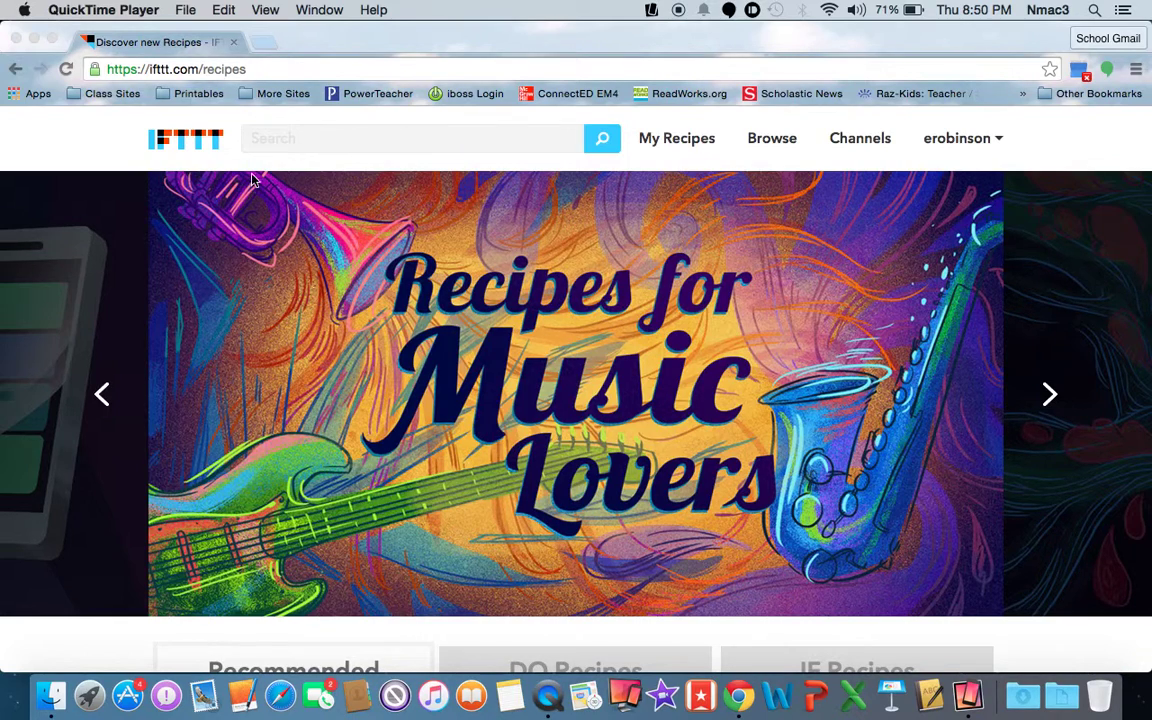
# Open the personal recipe collection and review the existing IF recipes down to the Instagram-to-Google Drive one
pyautogui.click(665, 145)
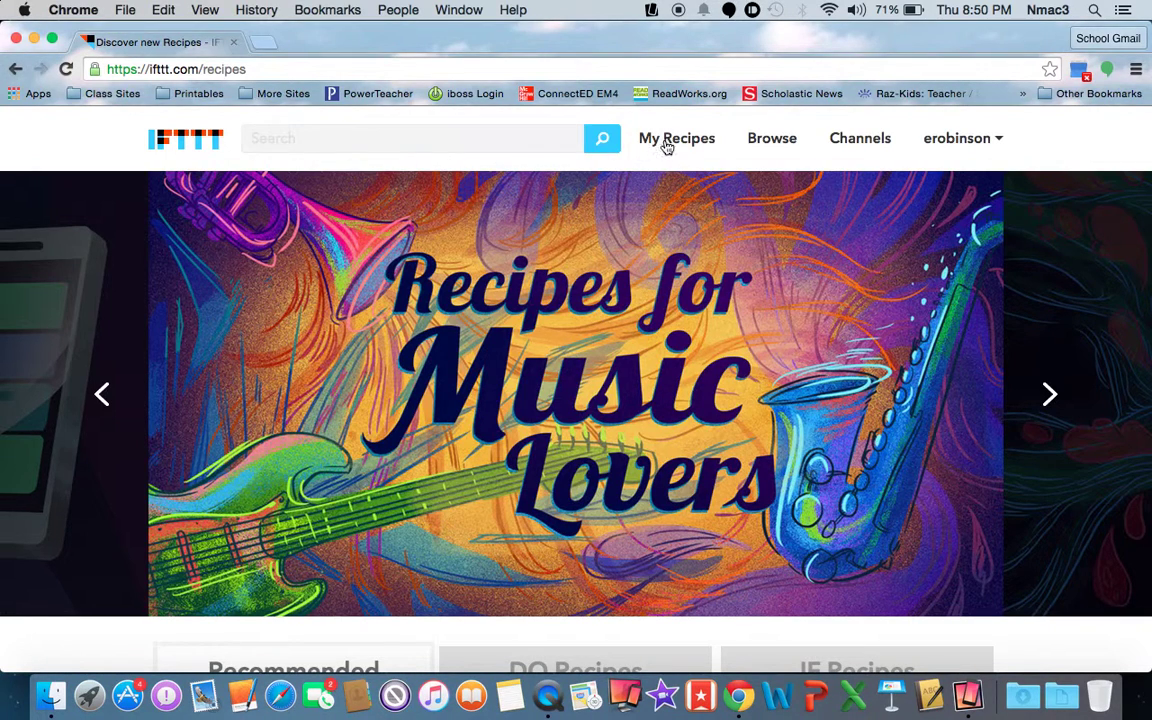
pyautogui.click(665, 145)
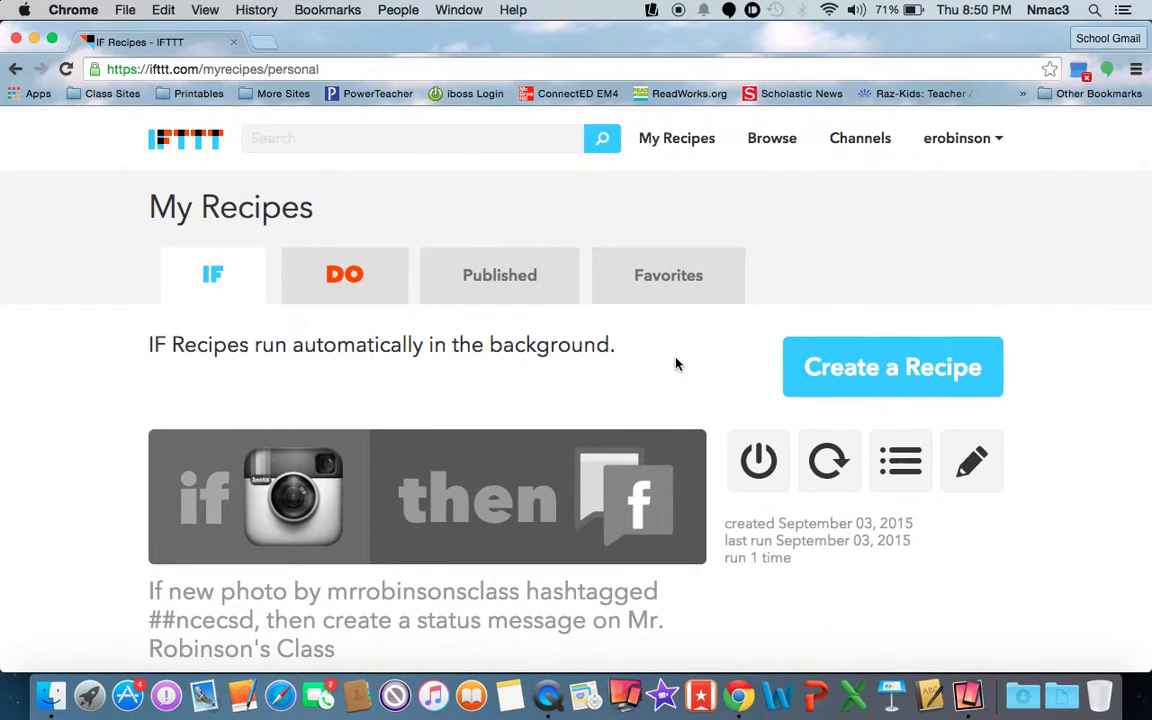
pyautogui.scroll(-10, 676, 363)
pyautogui.scroll(-1, 676, 364)
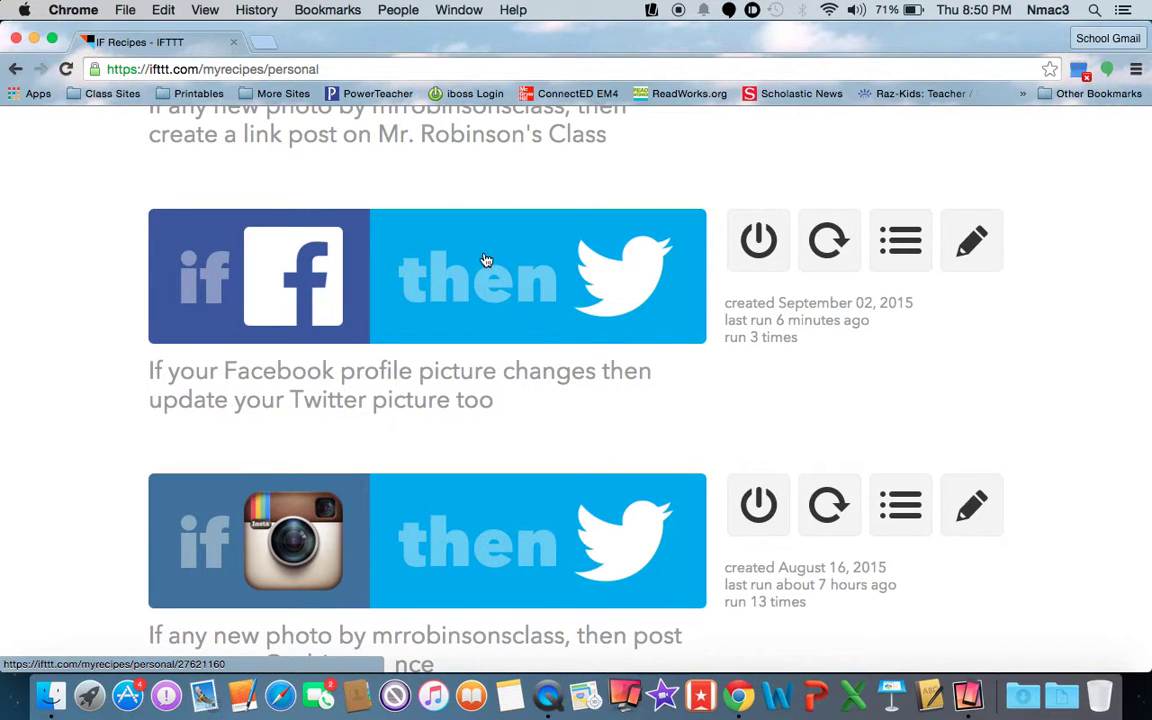
pyautogui.scroll(-3, 483, 260)
pyautogui.scroll(-2, 483, 258)
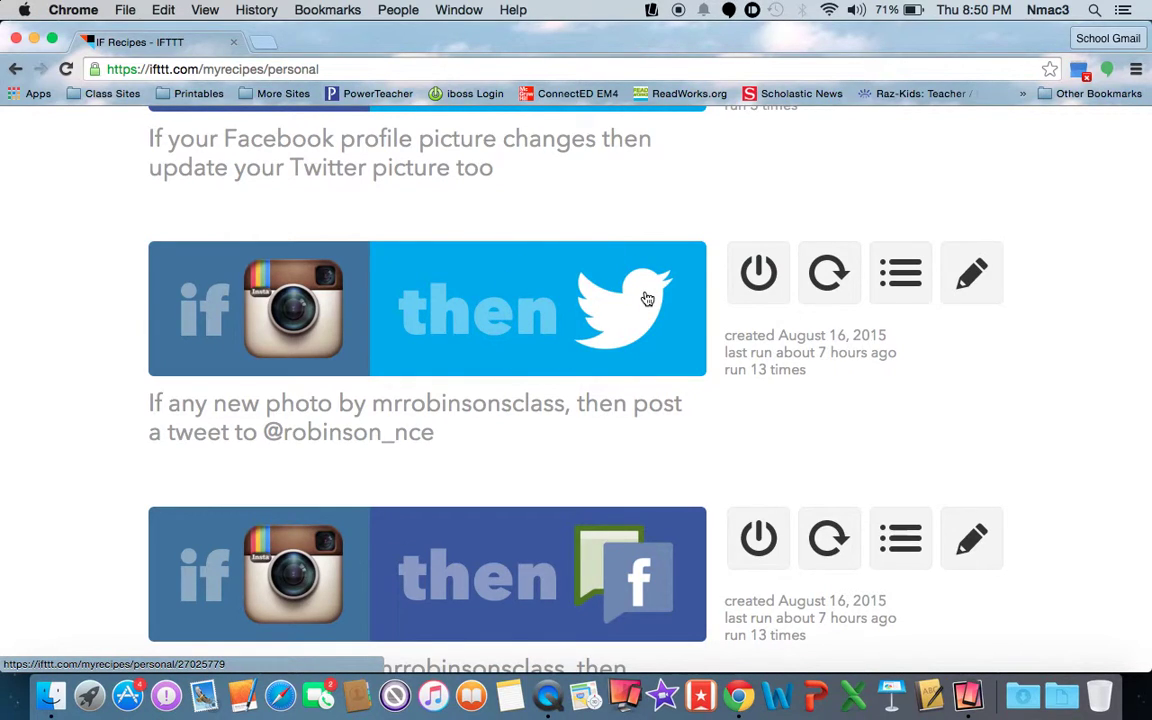
pyautogui.scroll(-3, 426, 318)
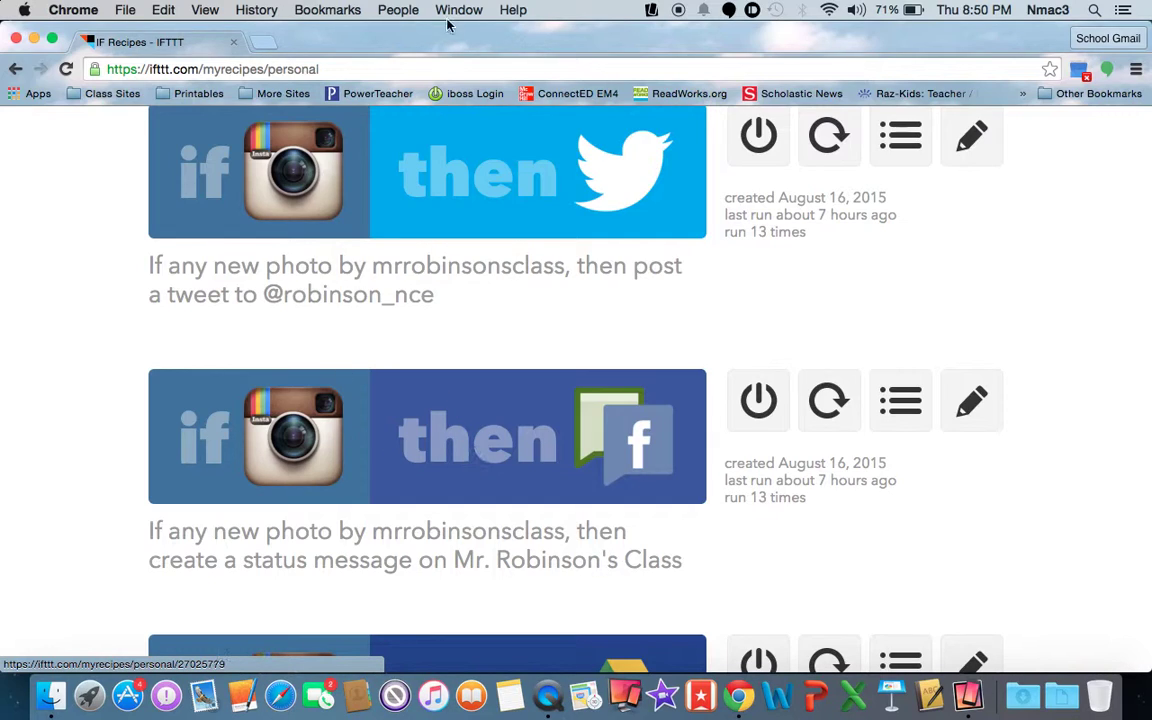
pyautogui.scroll(-2, 433, 246)
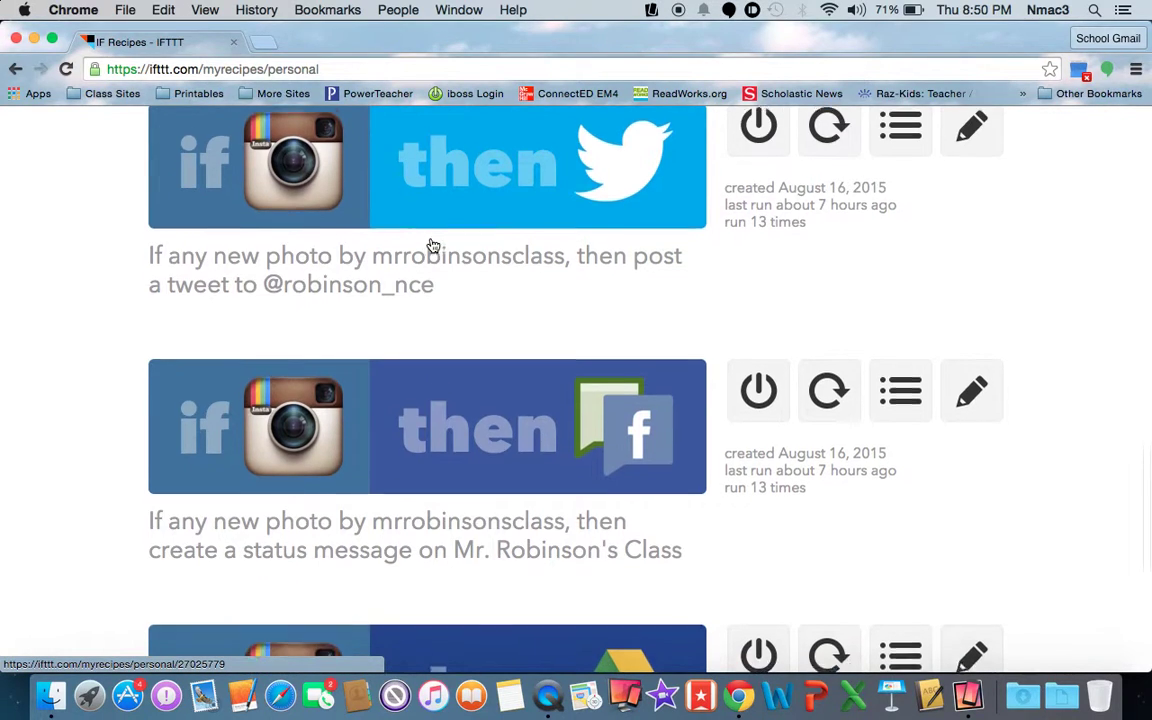
pyautogui.scroll(-6, 433, 246)
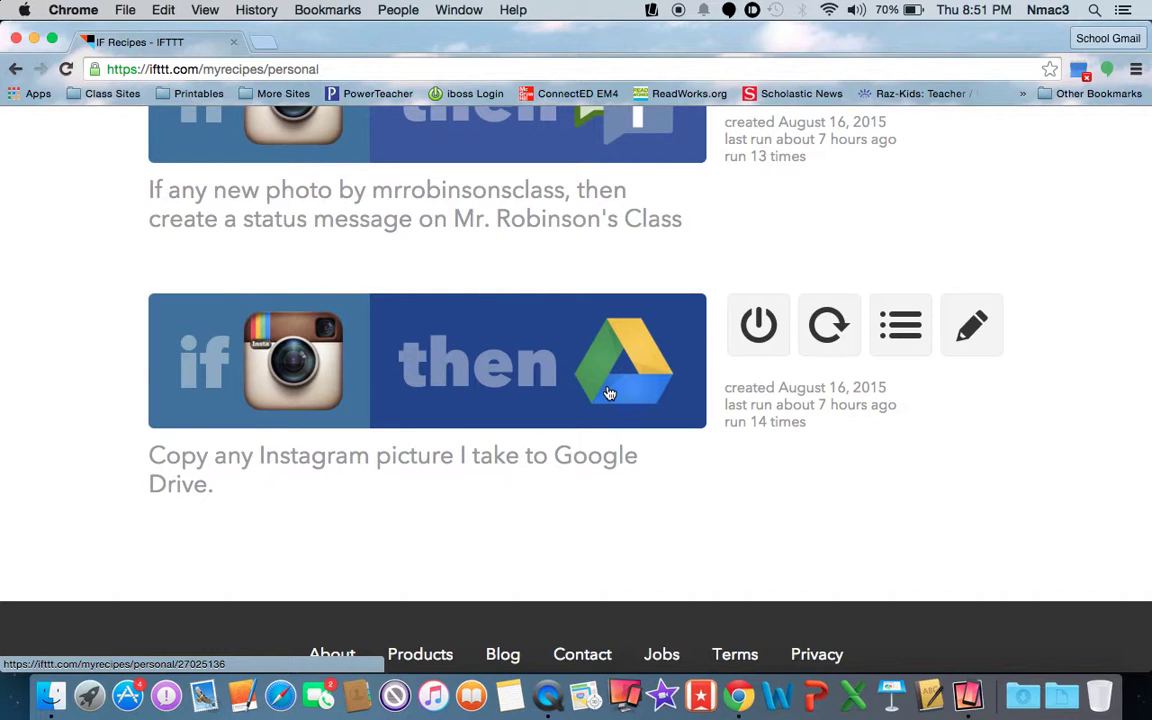
pyautogui.scroll(20, 608, 393)
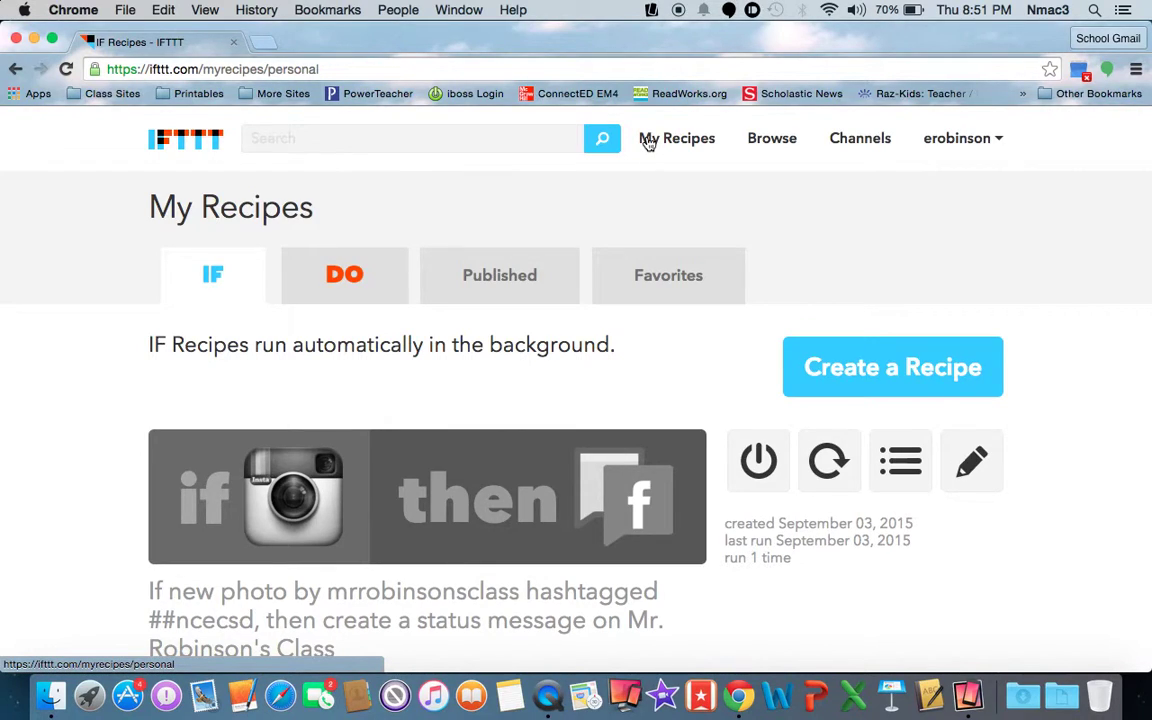
# Search the recipes for twitter and open the "Save every tweet" recipe that archives tweets to Google Drive
pyautogui.click(444, 130)
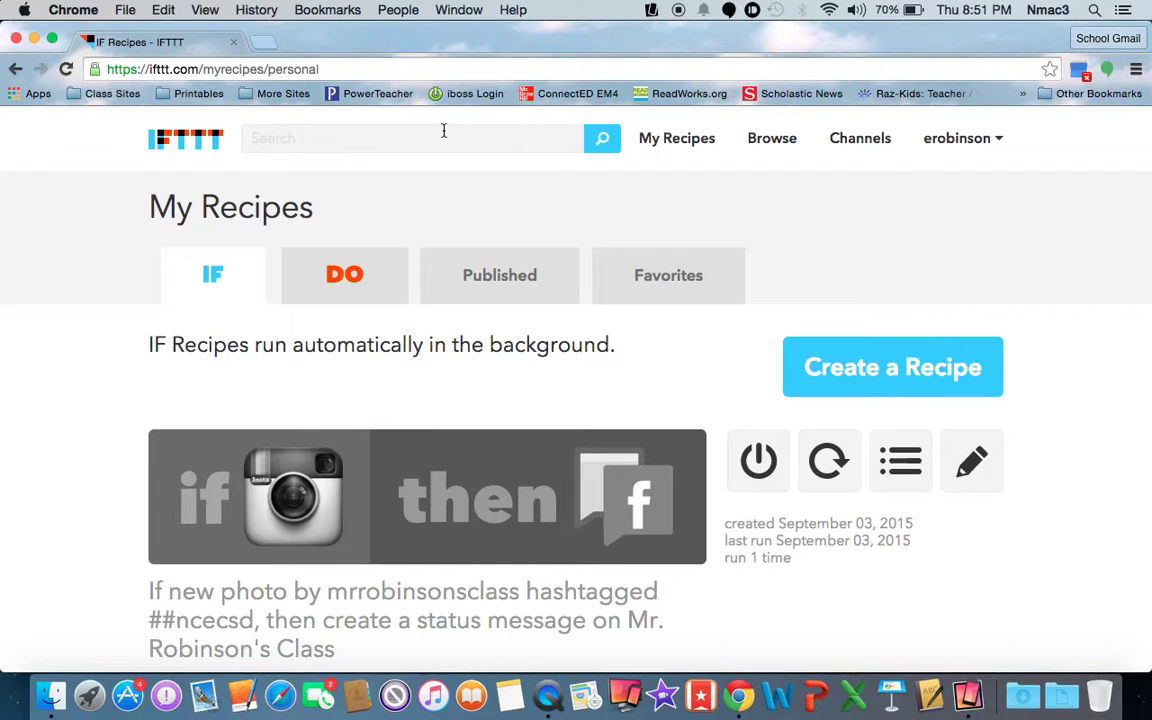
pyautogui.write('twitter')
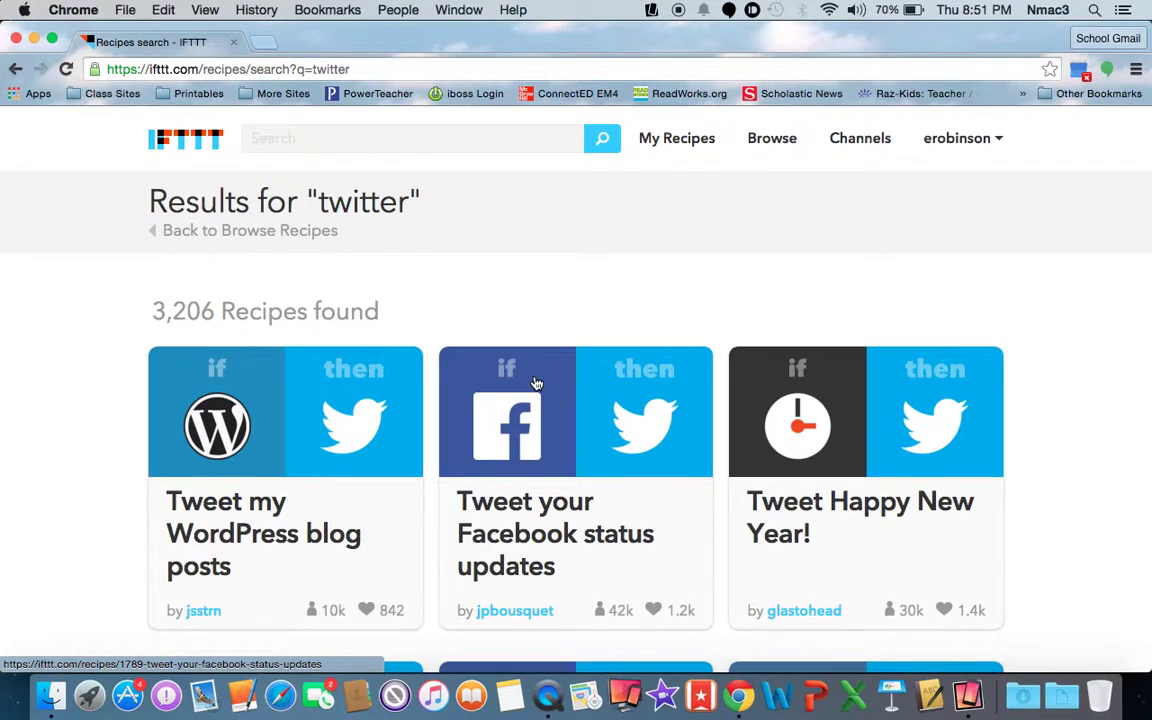
pyautogui.scroll(-3, 476, 342)
pyautogui.scroll(-7, 537, 383)
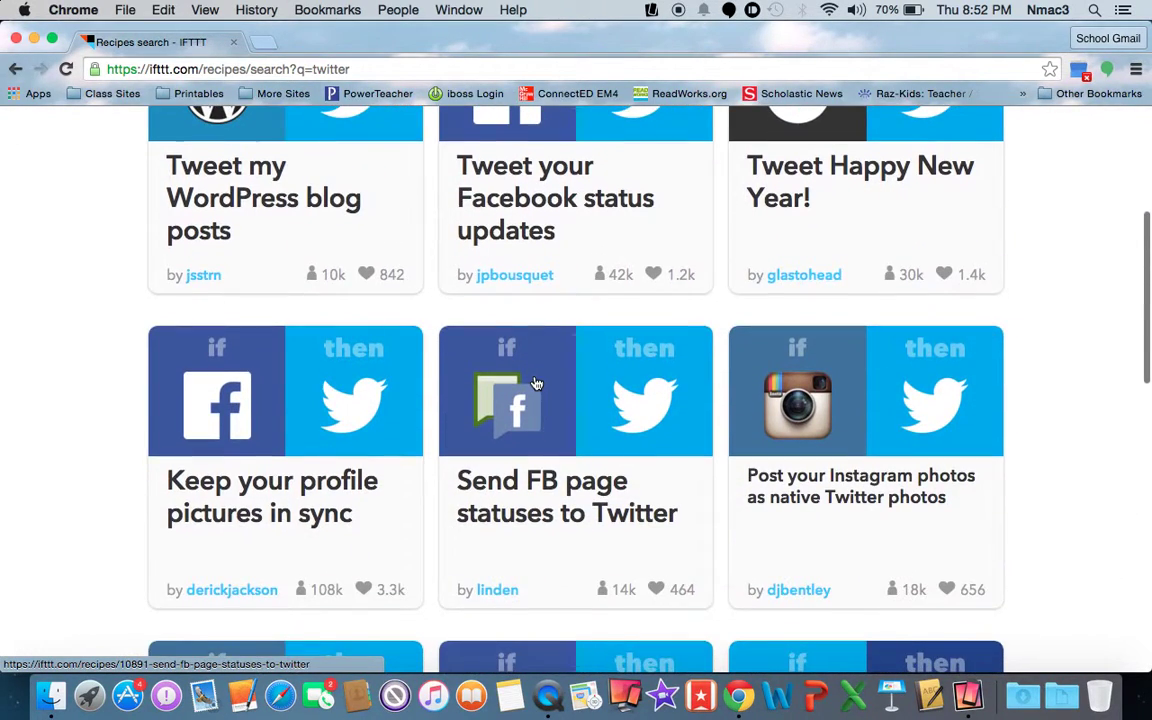
pyautogui.scroll(-2, 537, 383)
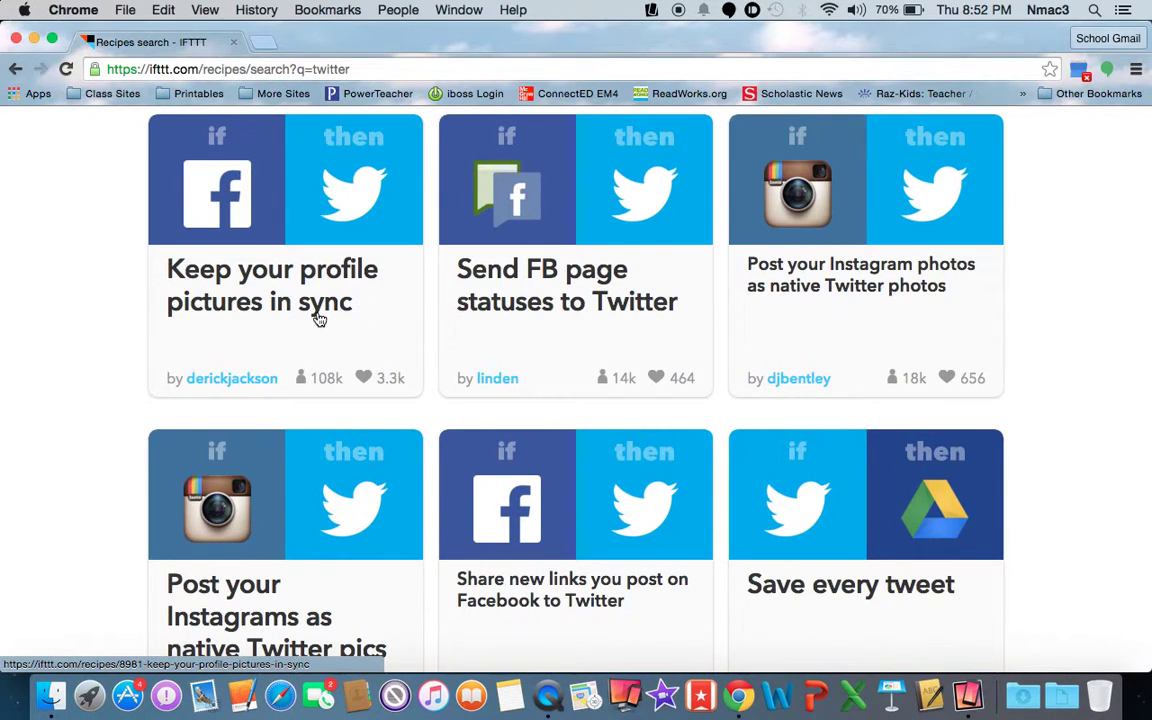
pyautogui.scroll(-4, 674, 535)
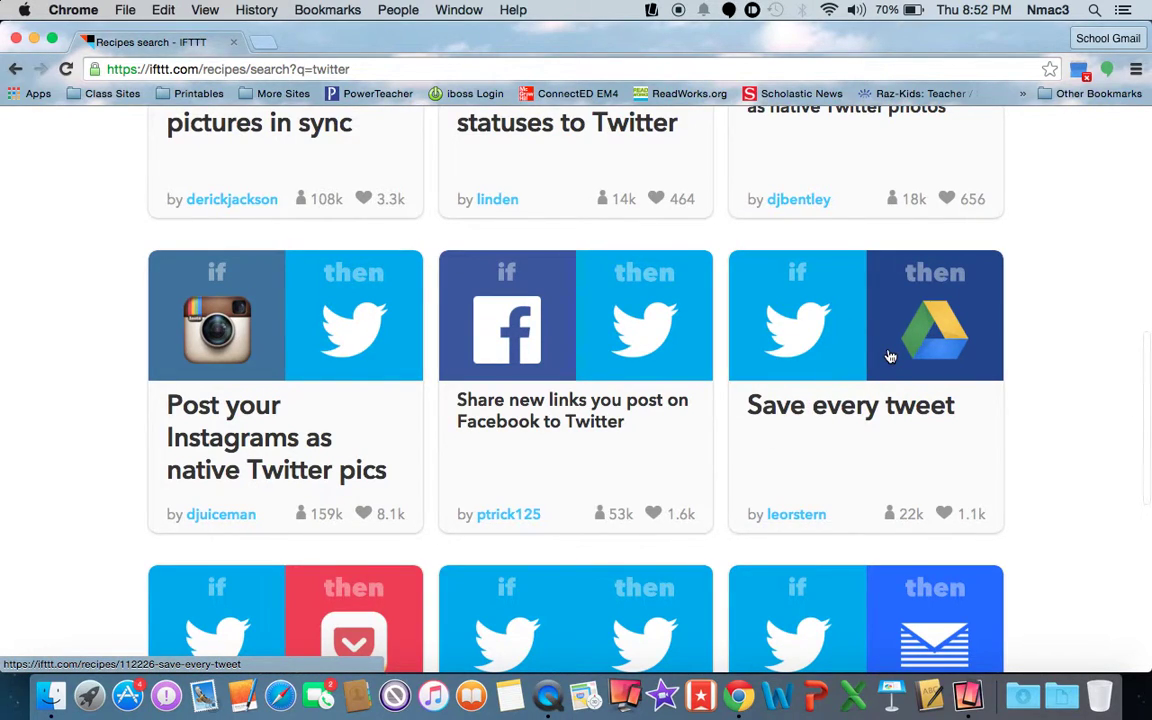
pyautogui.click(855, 355)
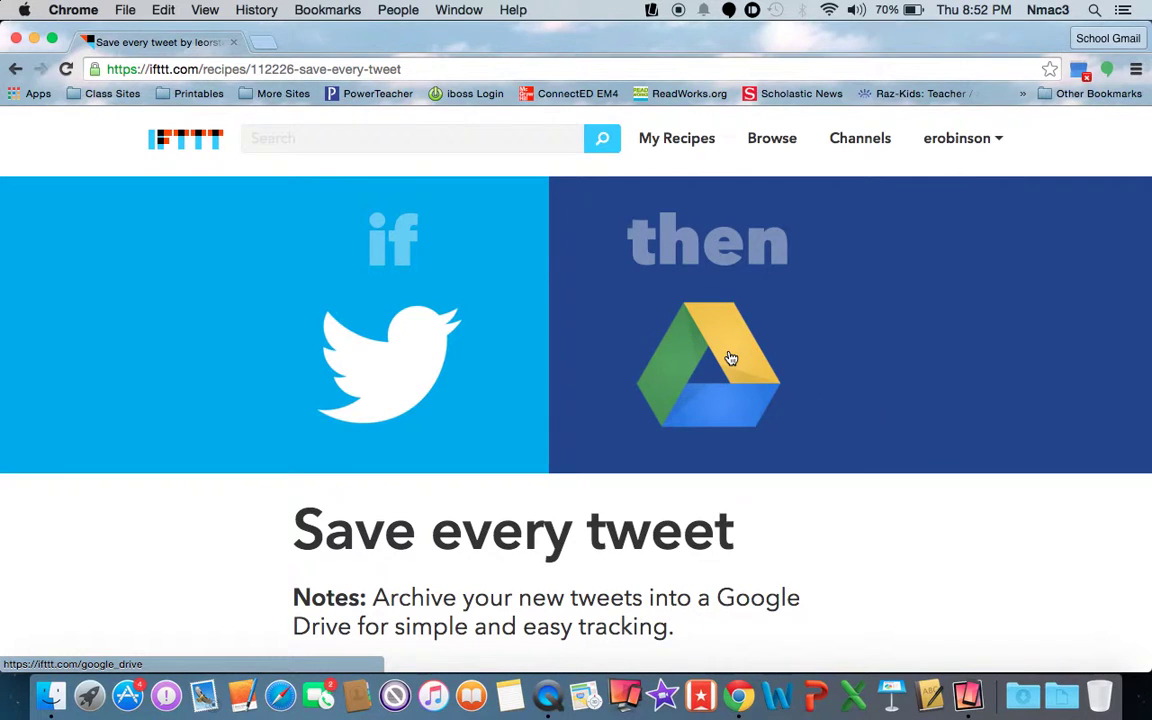
# Enable notifications for when the "Save every tweet" recipe runs and add the recipe to the account
pyautogui.scroll(-1, 731, 358)
pyautogui.scroll(1, 731, 358)
pyautogui.scroll(-2, 731, 358)
pyautogui.scroll(-5, 731, 358)
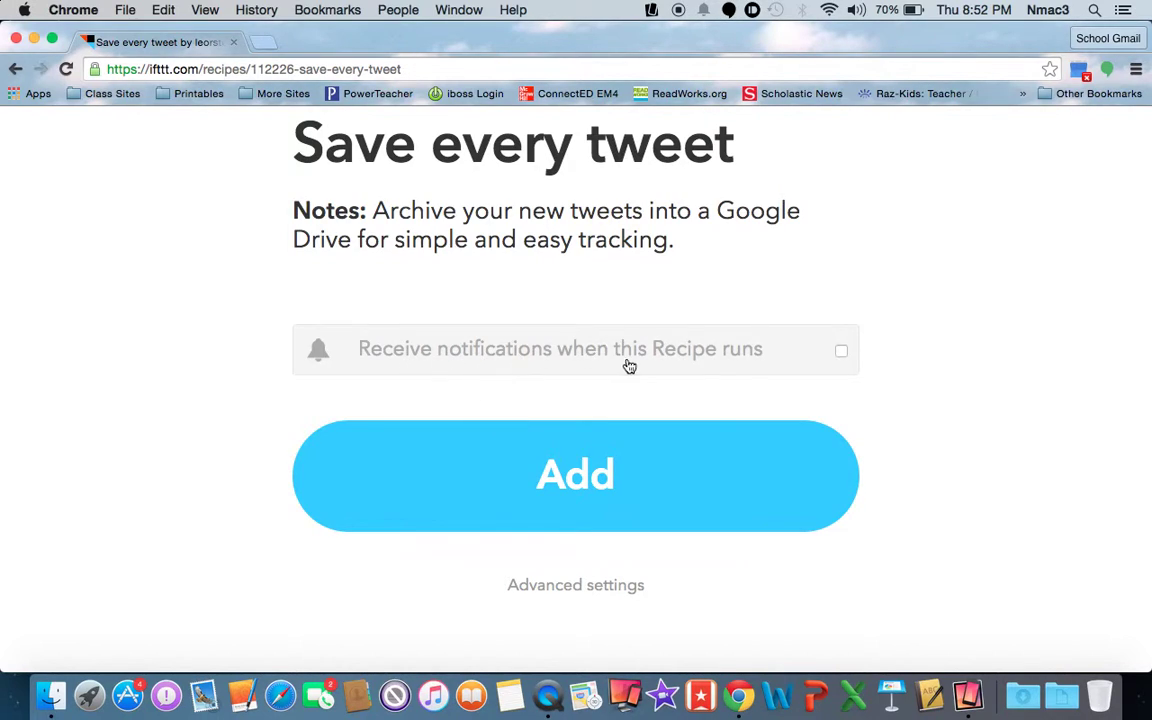
pyautogui.click(842, 354)
pyautogui.scroll(5, 843, 360)
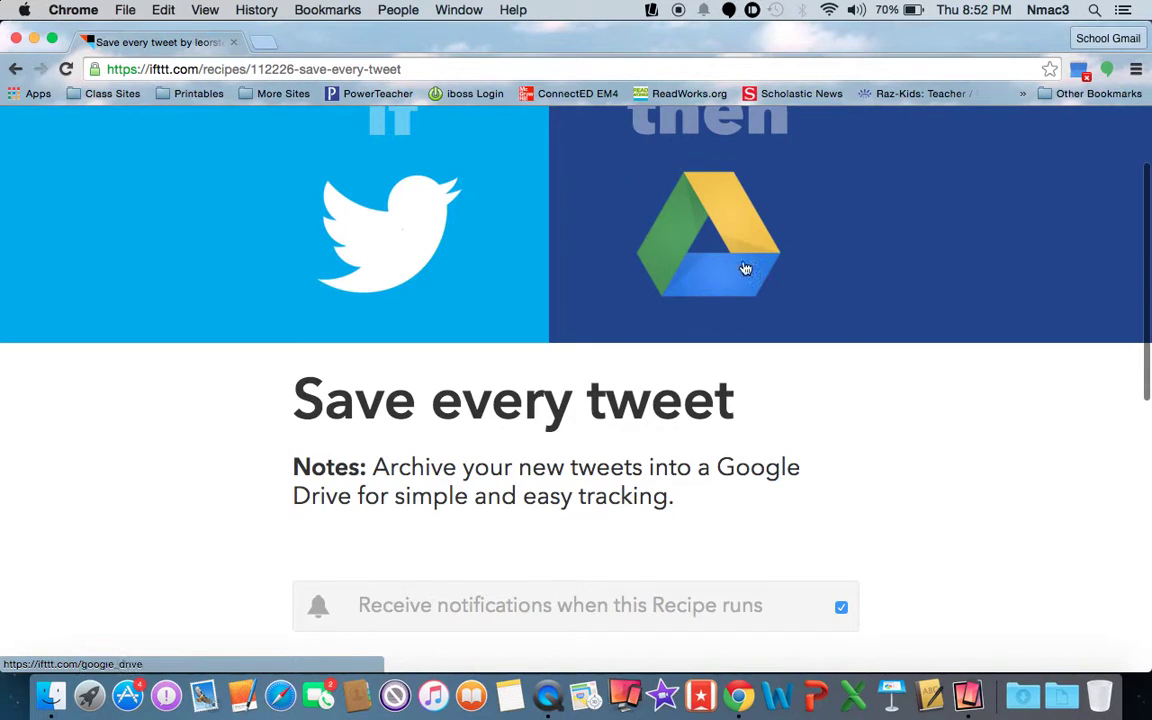
pyautogui.scroll(-5, 910, 458)
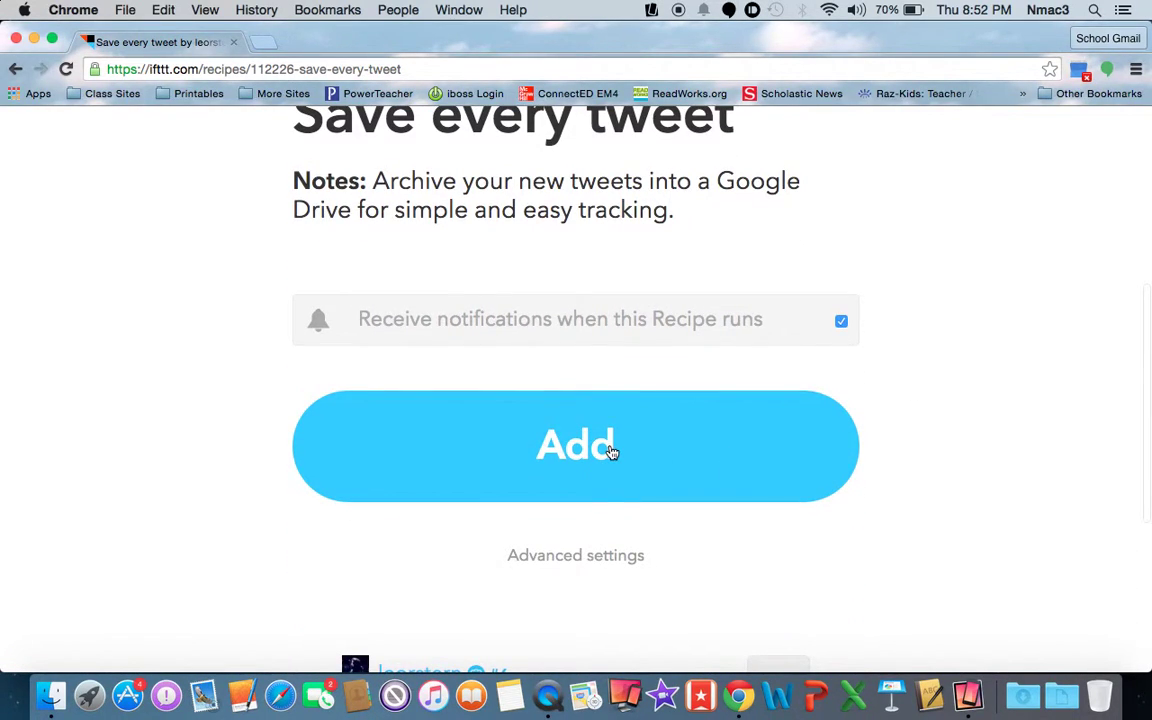
pyautogui.click(612, 452)
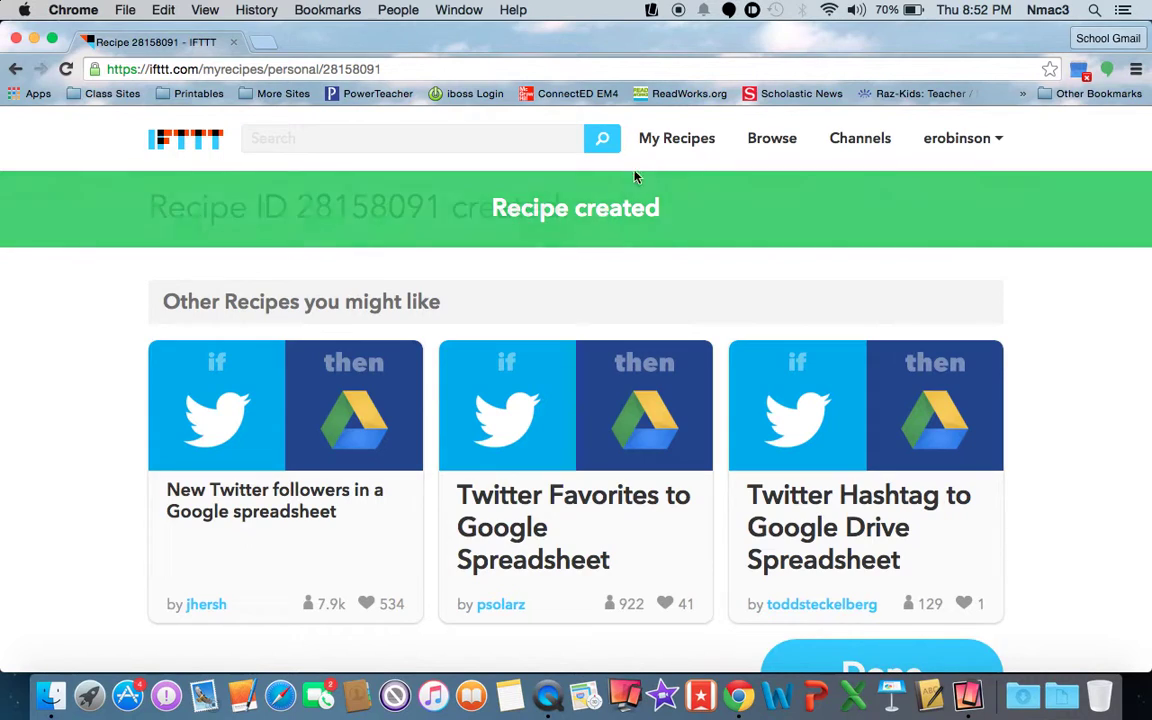
# Go to My Recipes and switch the "Save every tweet" recipe off, on and off again
pyautogui.click(677, 140)
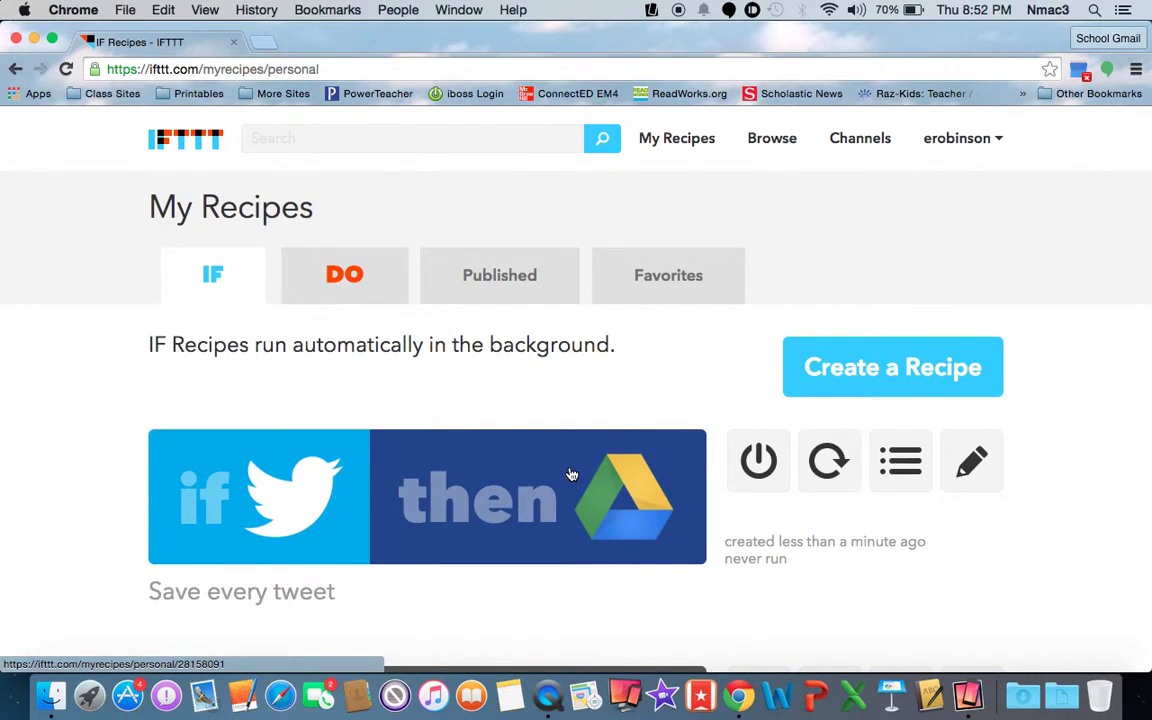
pyautogui.click(758, 462)
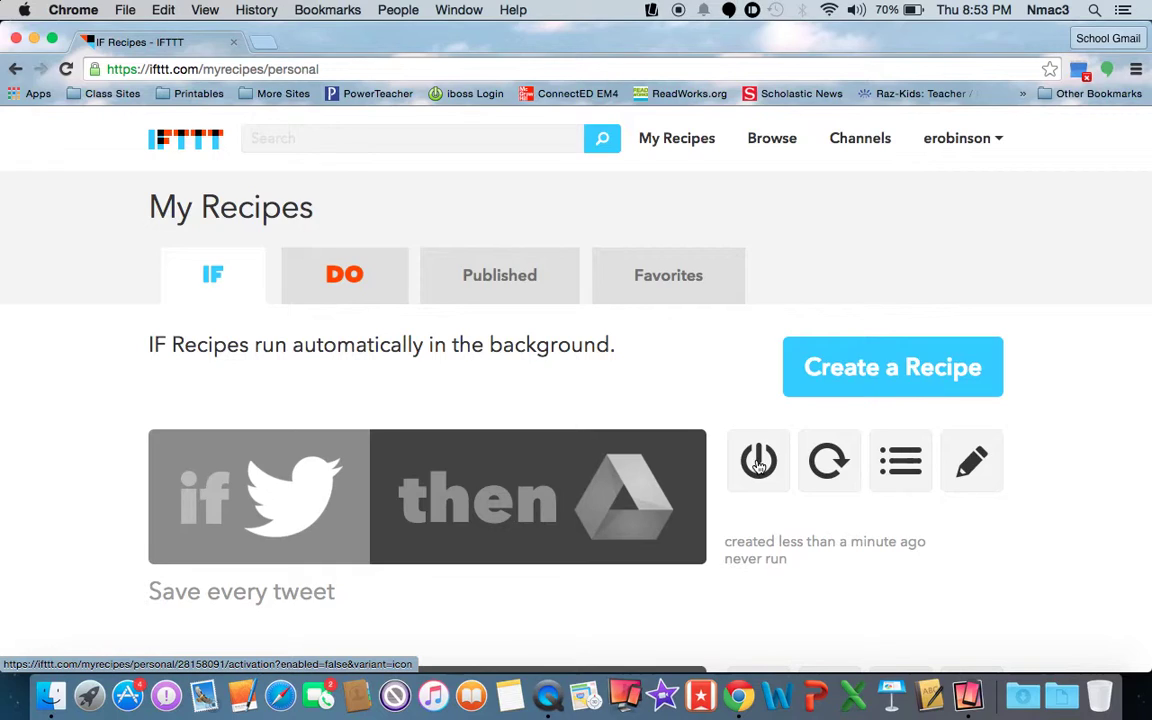
pyautogui.click(759, 464)
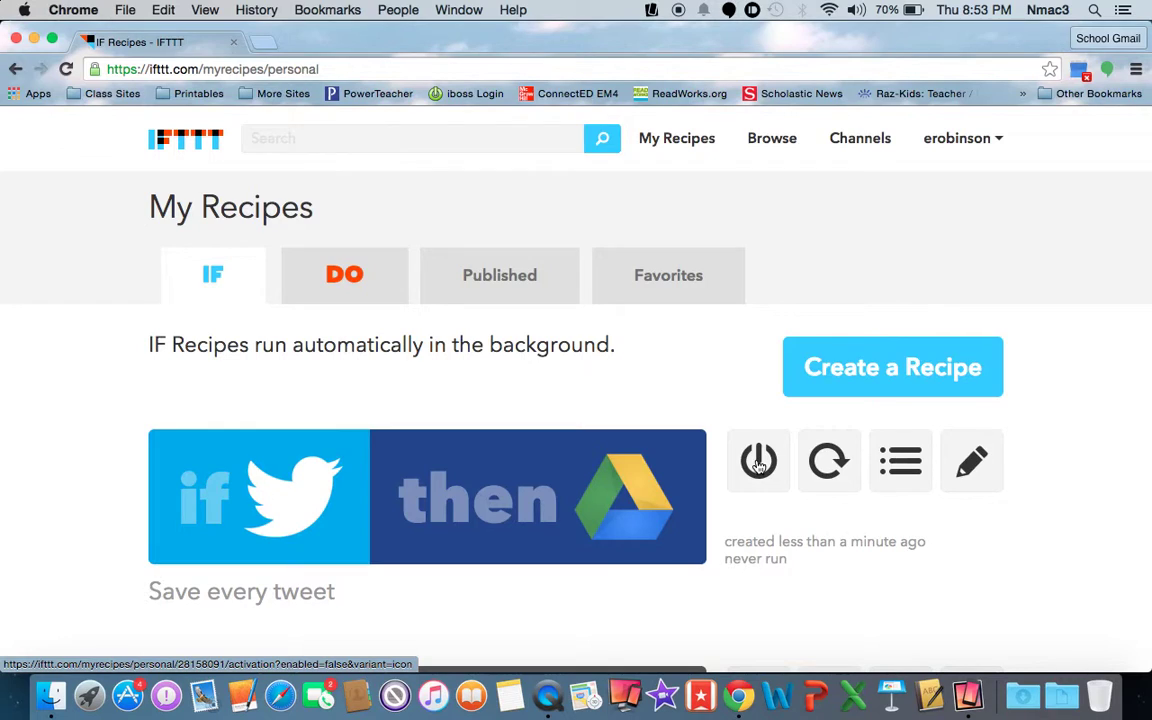
pyautogui.click(759, 464)
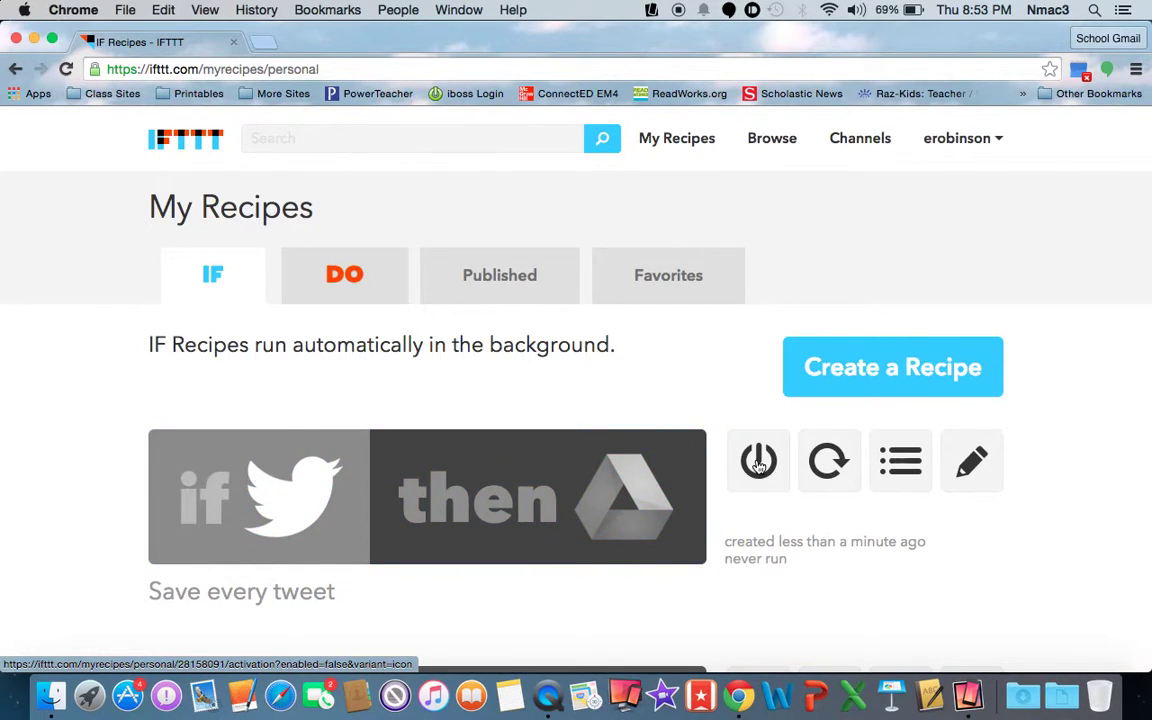
# Try checking the switched-off "Save every tweet" recipe, turn it back on and check it again
pyautogui.click(834, 472)
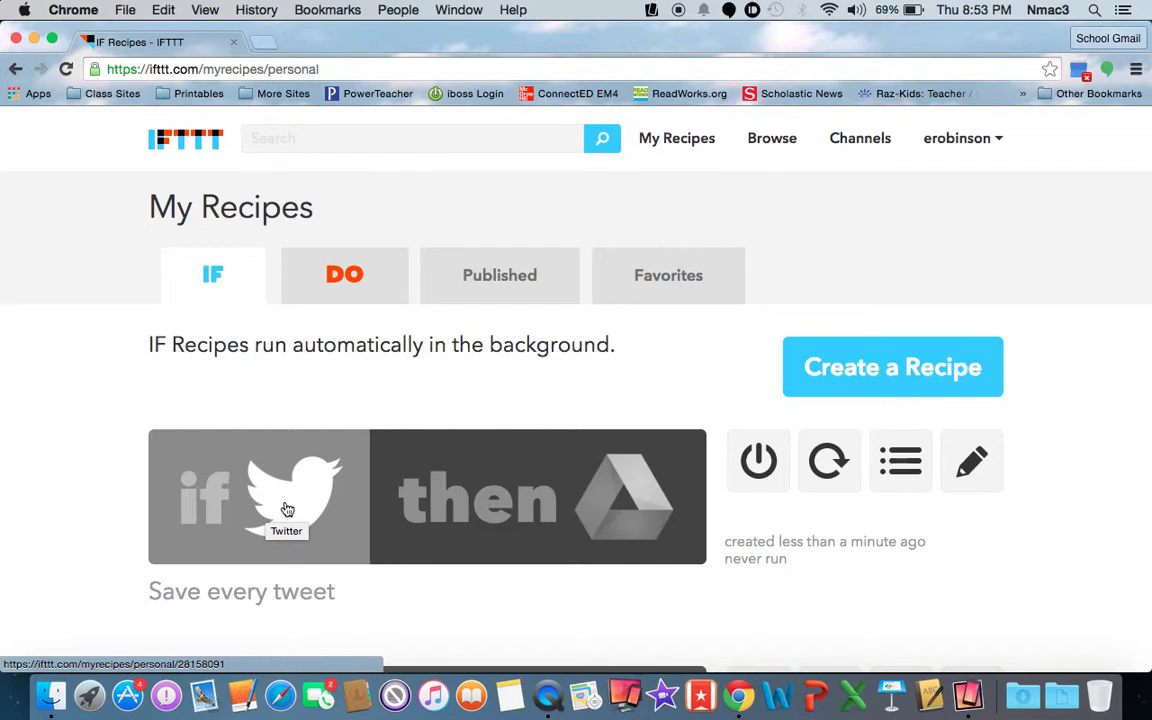
pyautogui.click(843, 468)
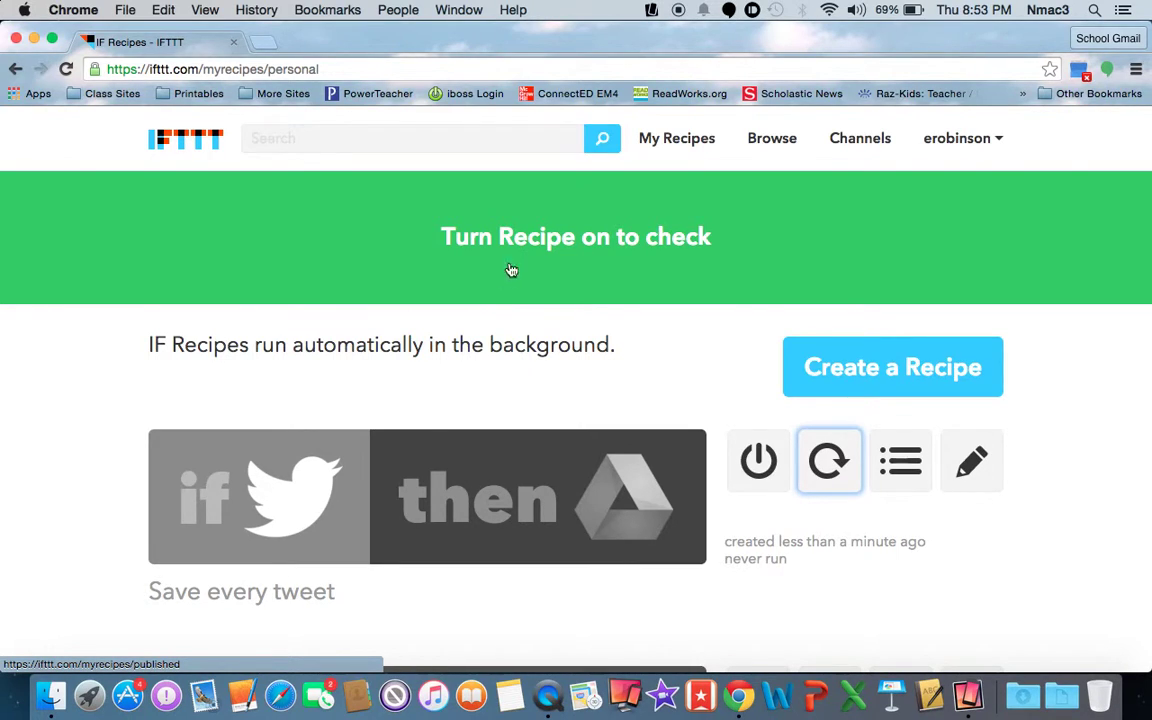
pyautogui.click(760, 460)
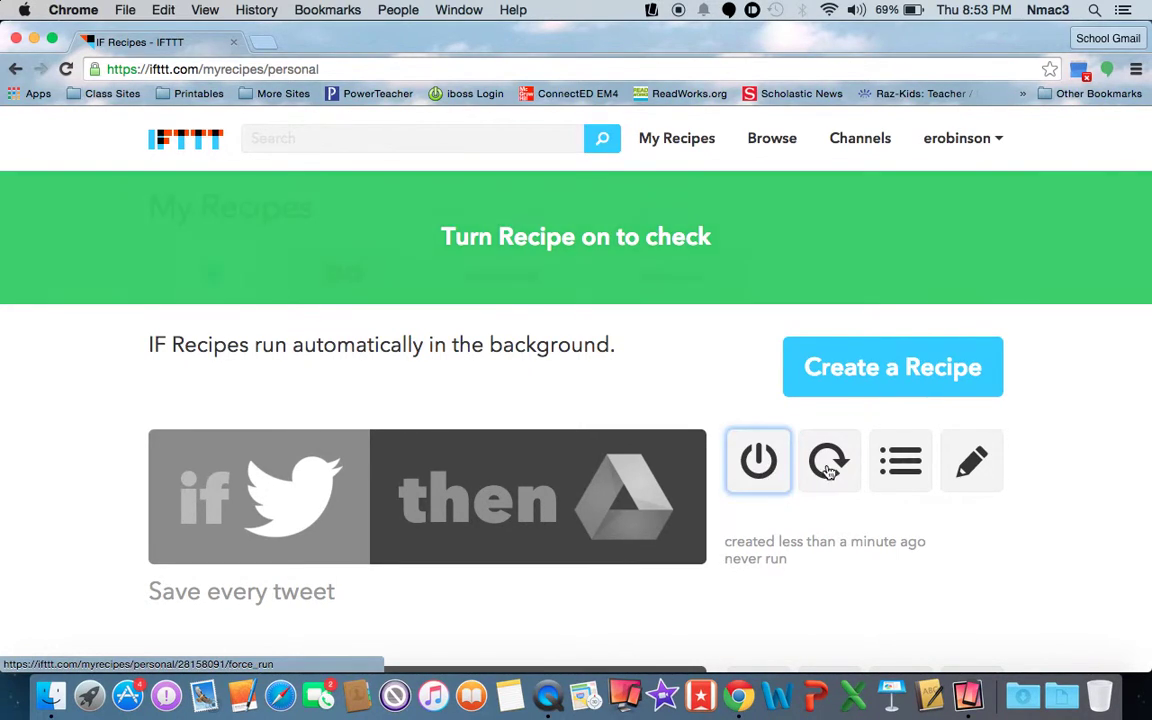
pyautogui.click(835, 476)
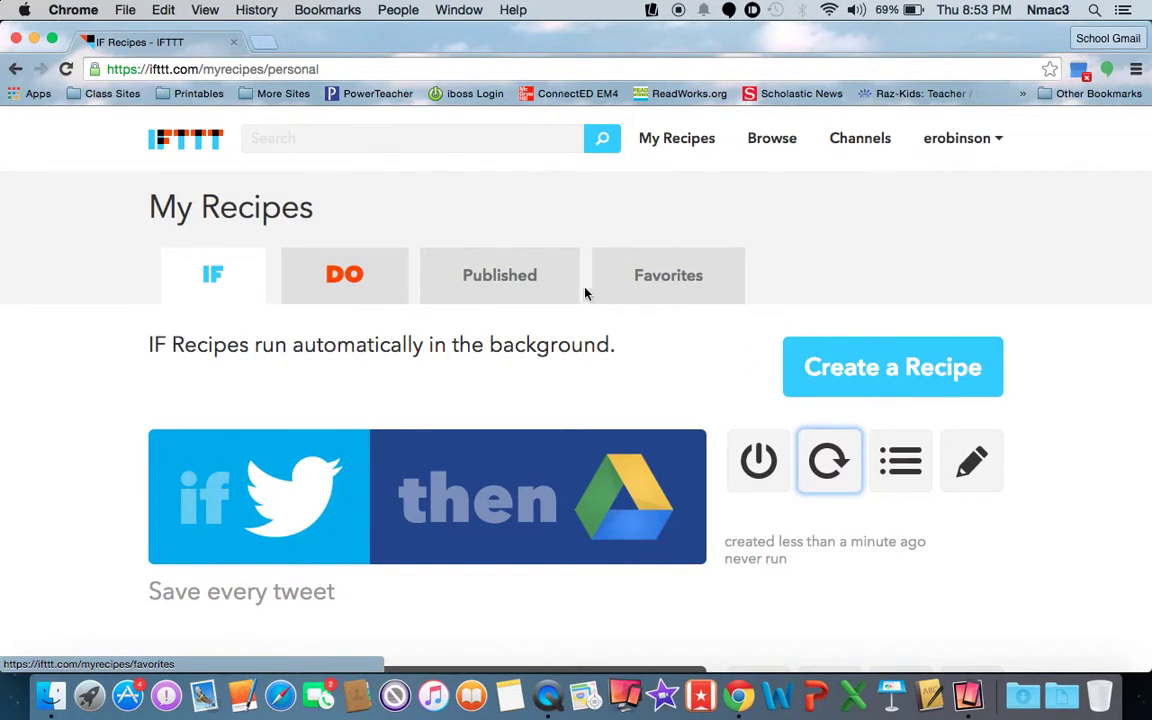
# Examine the log of the "Save every tweet" recipe and the settings on its edit page
pyautogui.click(900, 460)
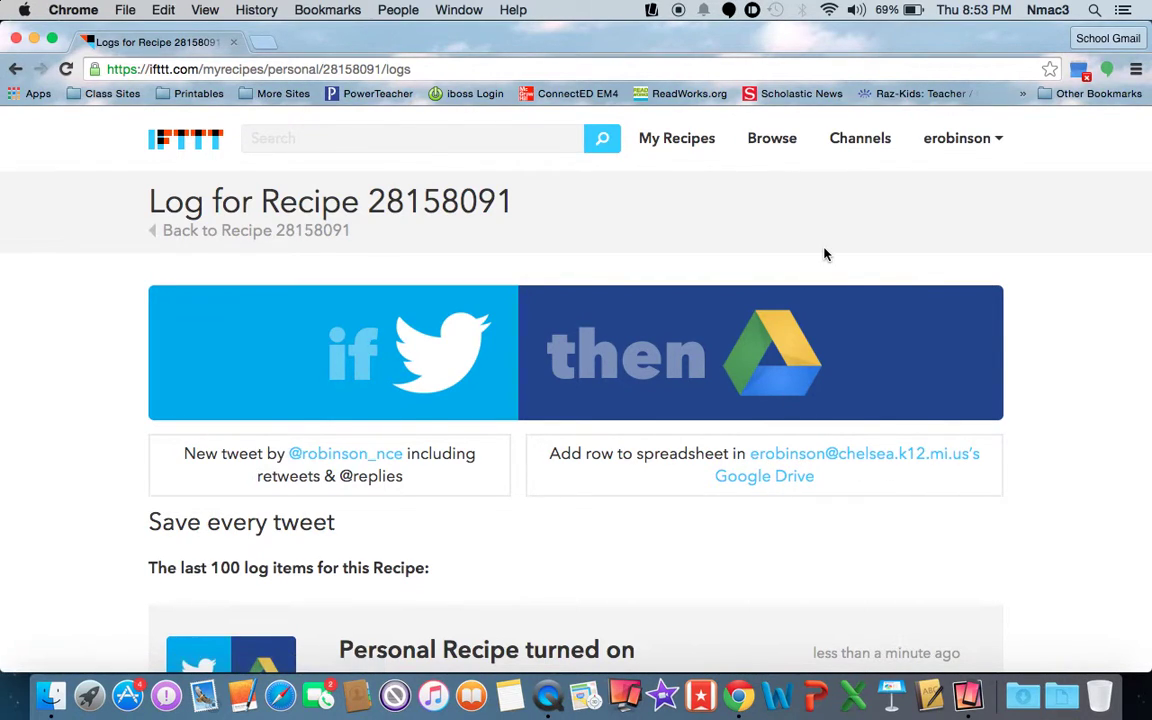
pyautogui.click(675, 142)
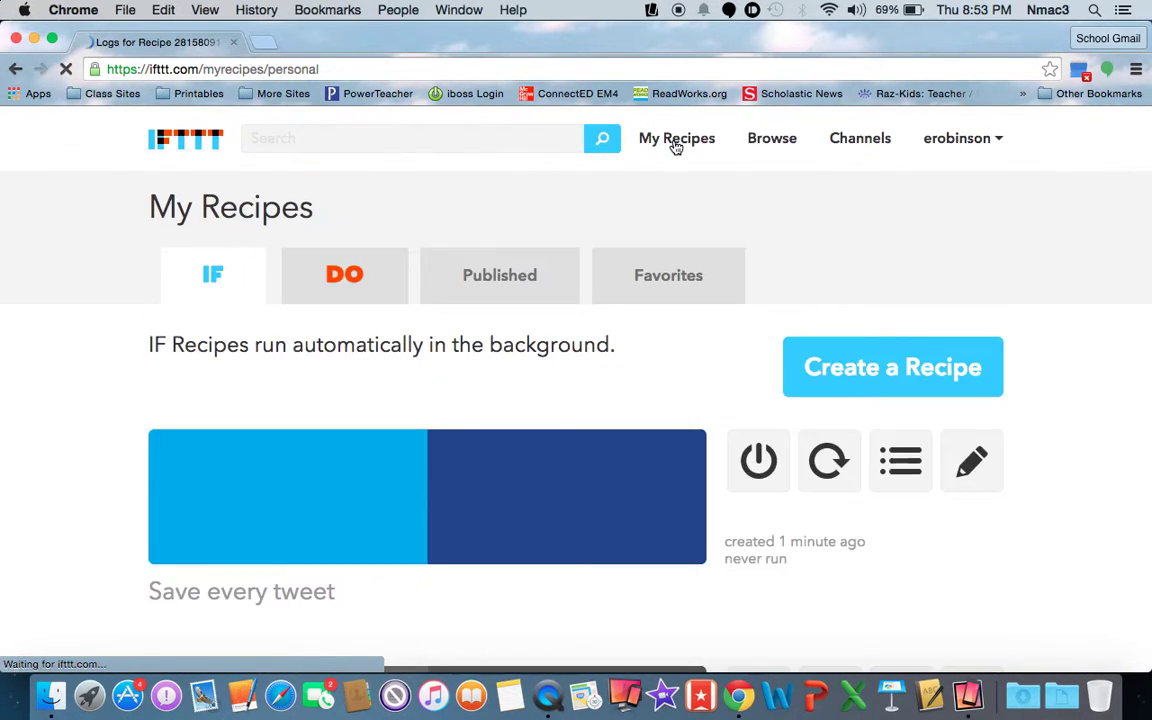
pyautogui.click(972, 467)
pyautogui.scroll(-1, 495, 458)
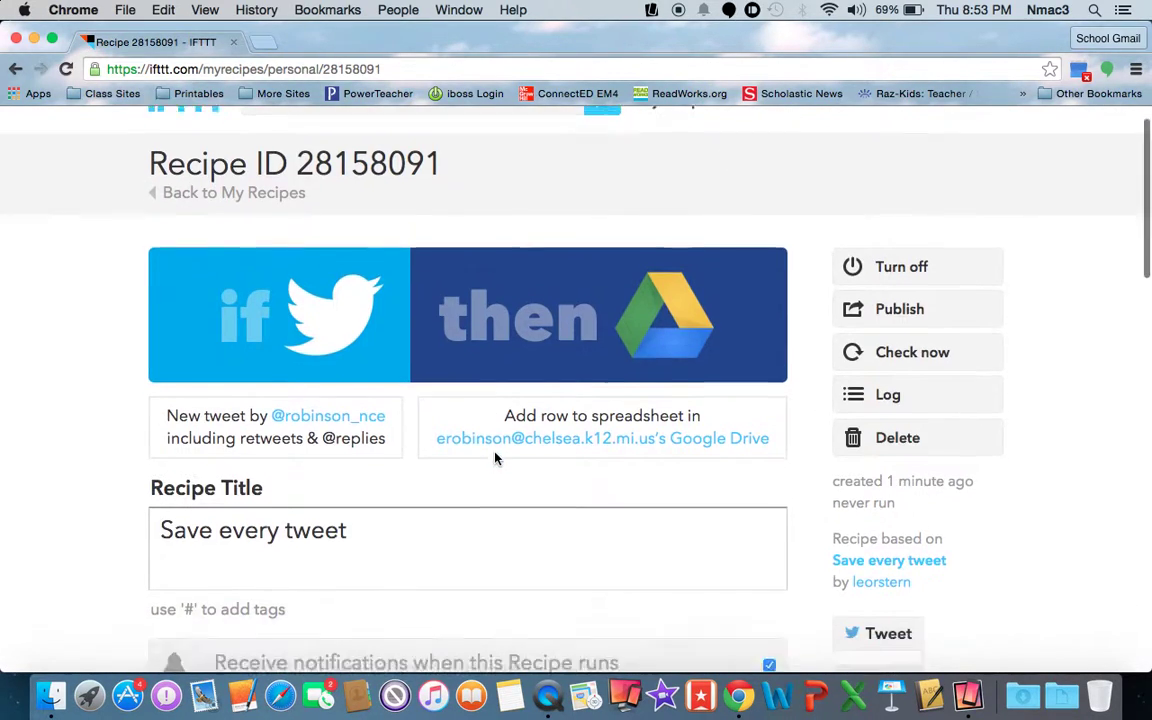
pyautogui.scroll(-1, 495, 458)
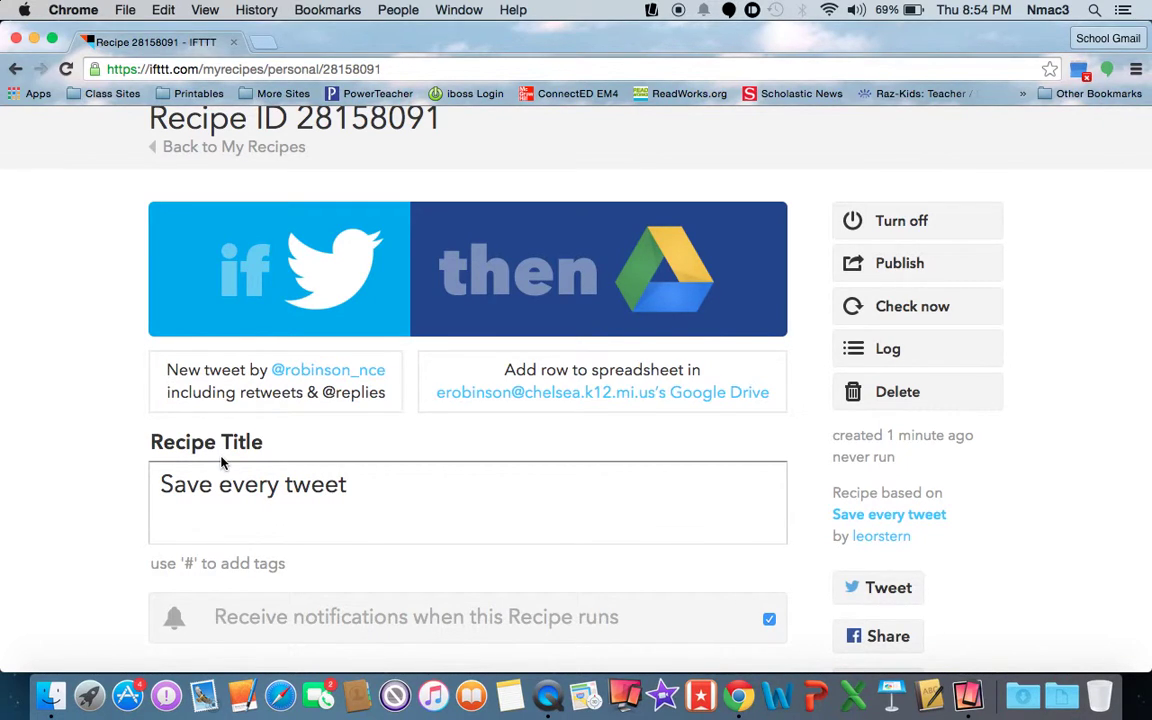
pyautogui.scroll(-2, 224, 465)
pyautogui.scroll(4, 224, 460)
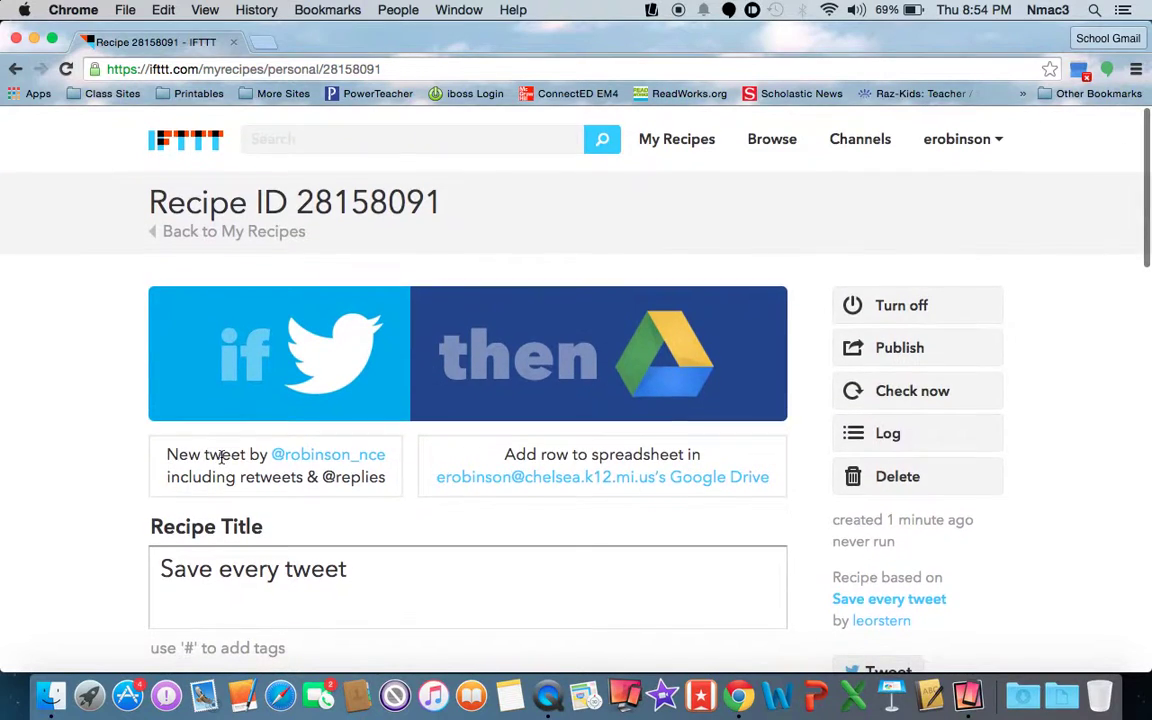
# Search the IFTTT recipes for "google drive" and look through the matching recipes
pyautogui.click(529, 139)
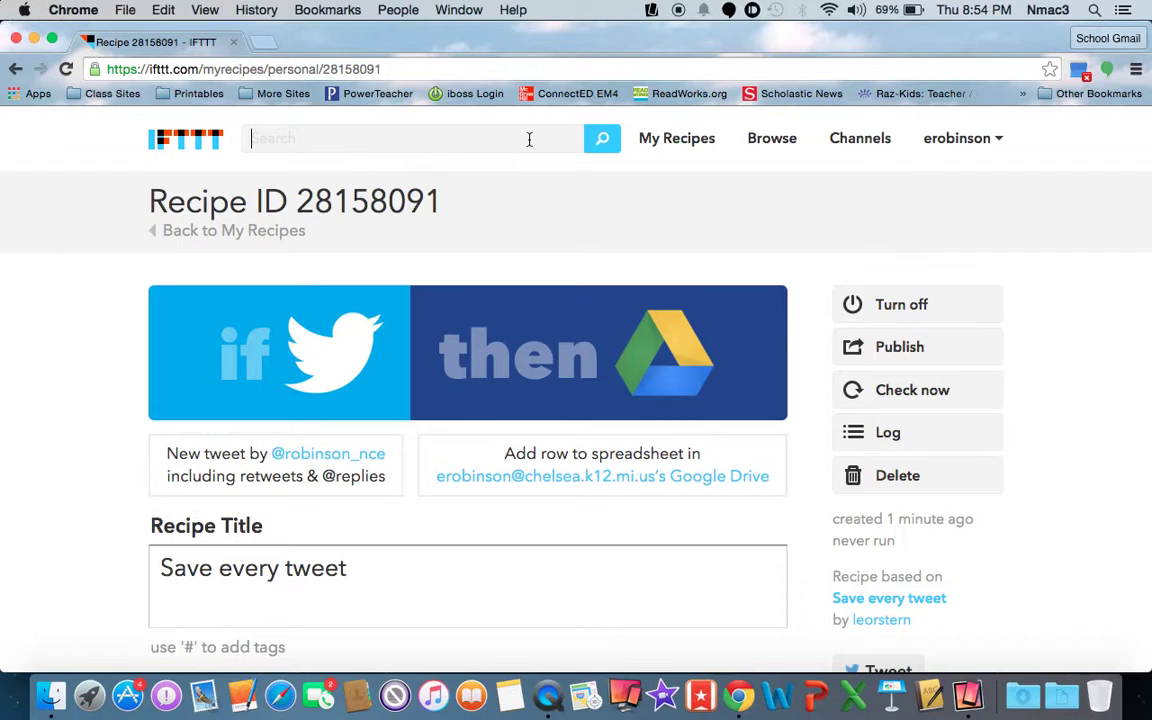
pyautogui.write('google drive')
pyautogui.press('Return')
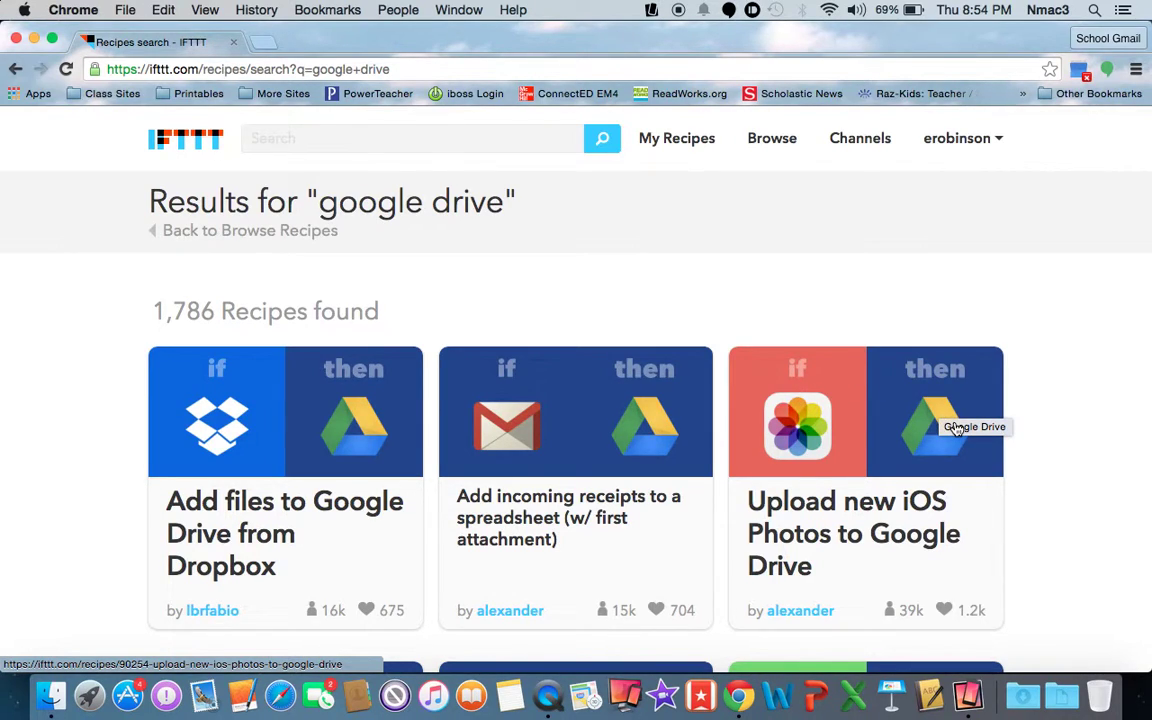
pyautogui.scroll(-5, 955, 428)
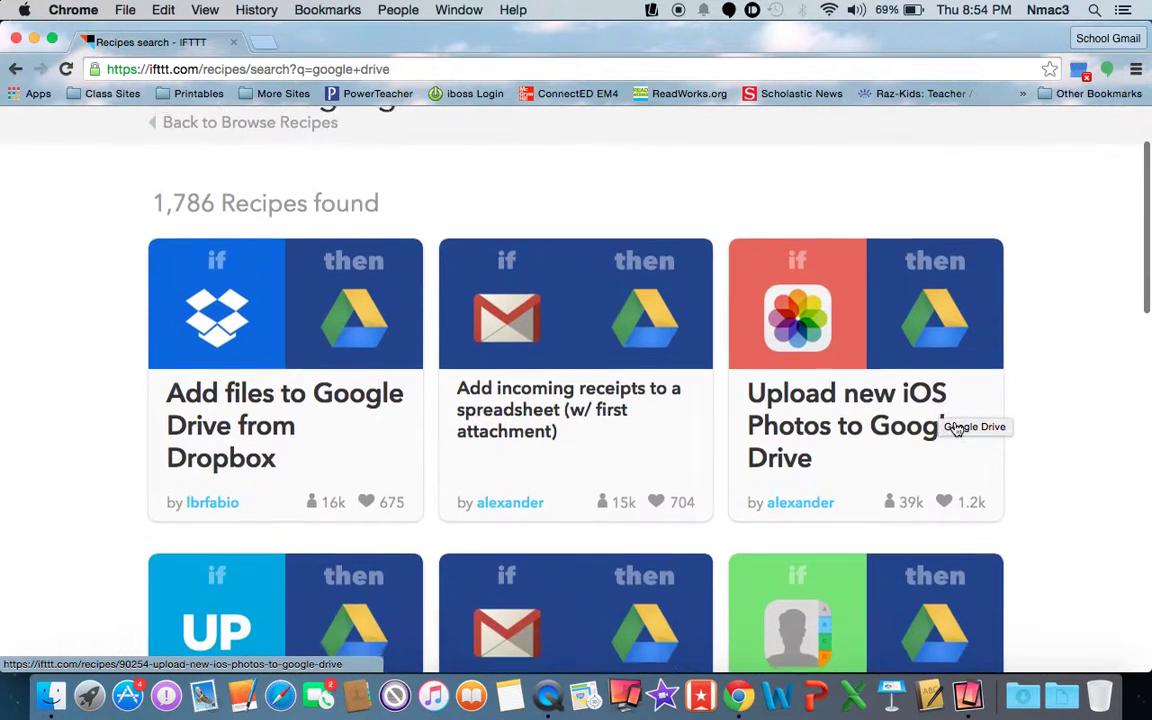
pyautogui.scroll(-6, 955, 428)
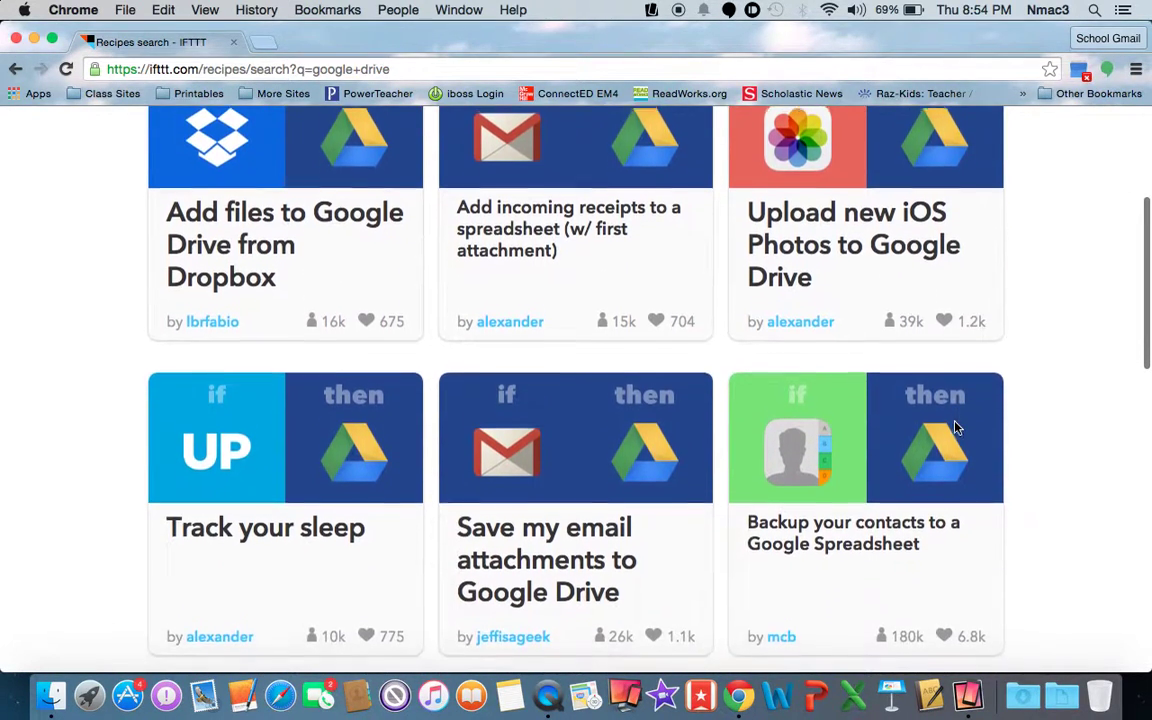
pyautogui.scroll(-2, 955, 428)
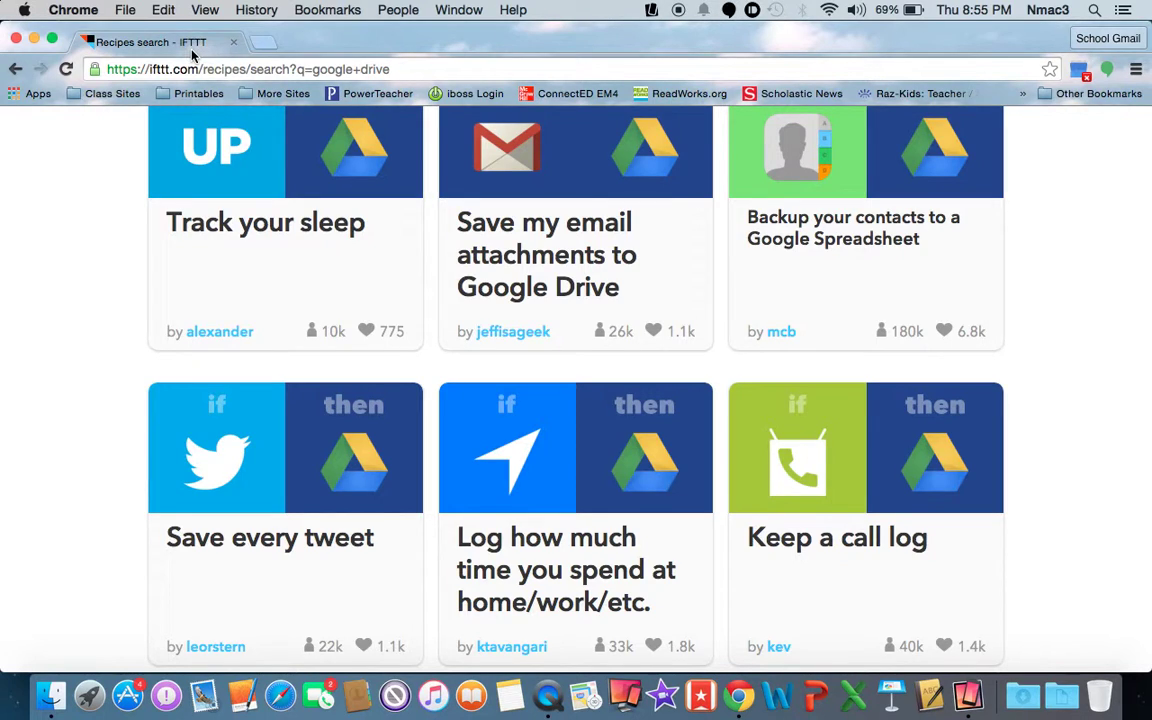
pyautogui.scroll(10, 391, 244)
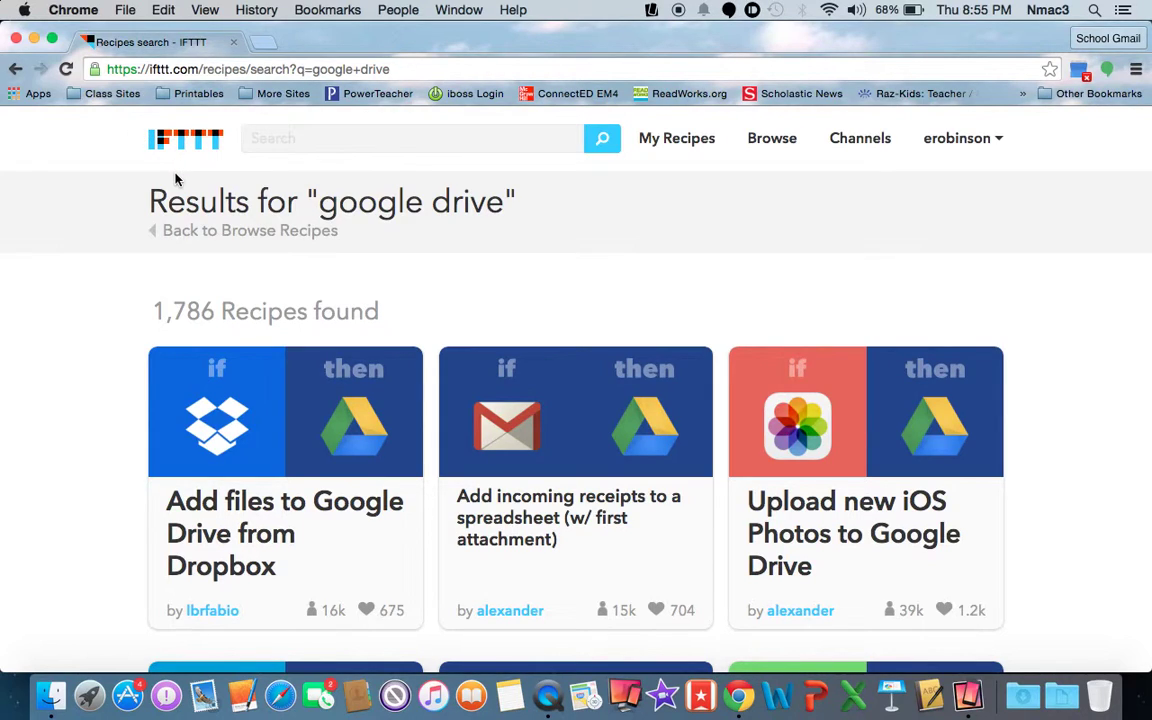
# Minimize the browser to switch to the iPad mirrored in Reflector 2, and view the IF app's Manage page, reopening it from the Parent Communication folder
pyautogui.click(34, 40)
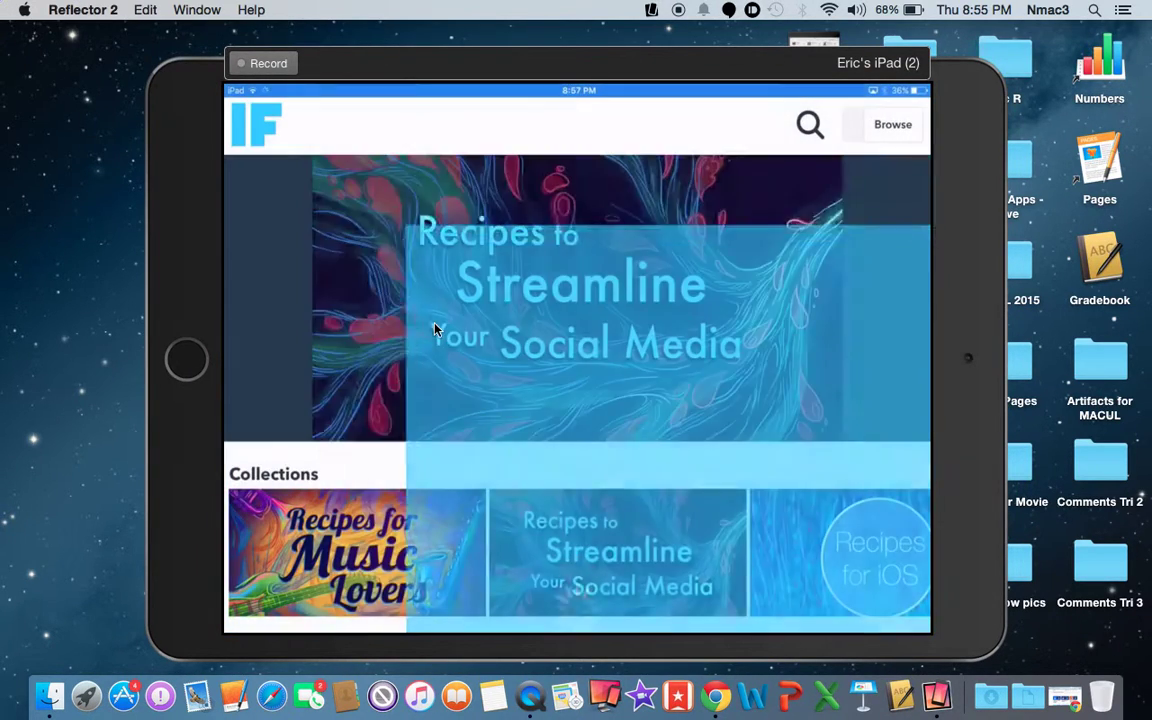
pyautogui.click(896, 127)
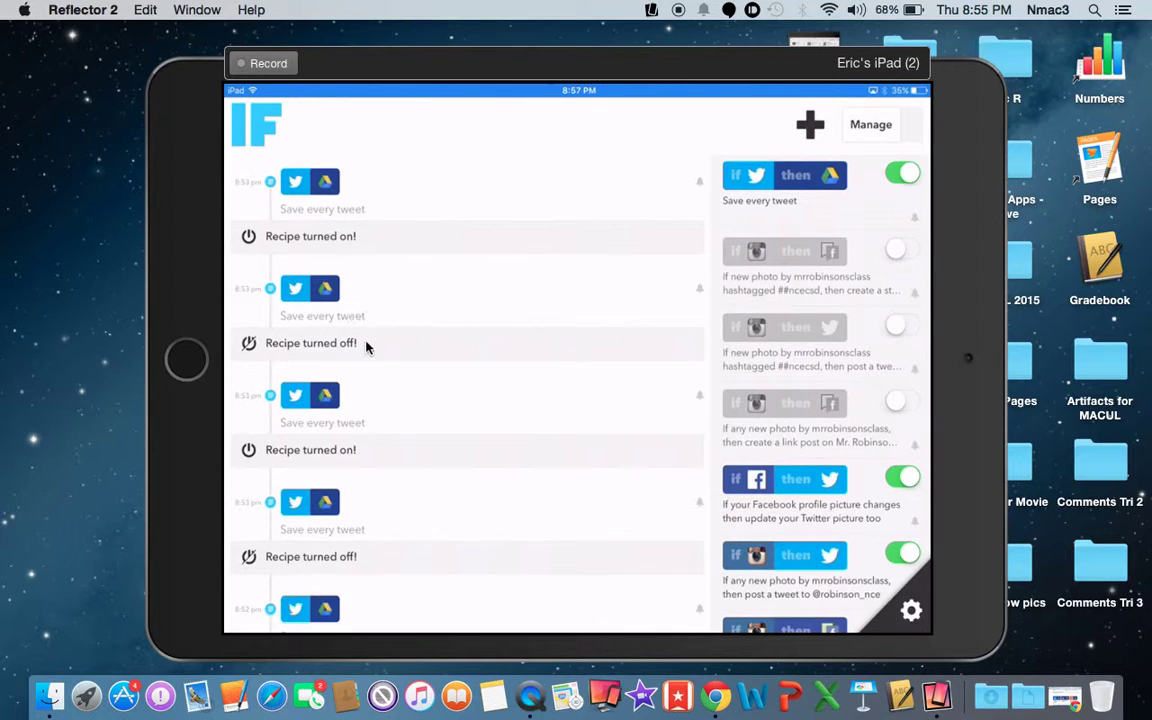
pyautogui.scroll(-5, 404, 419)
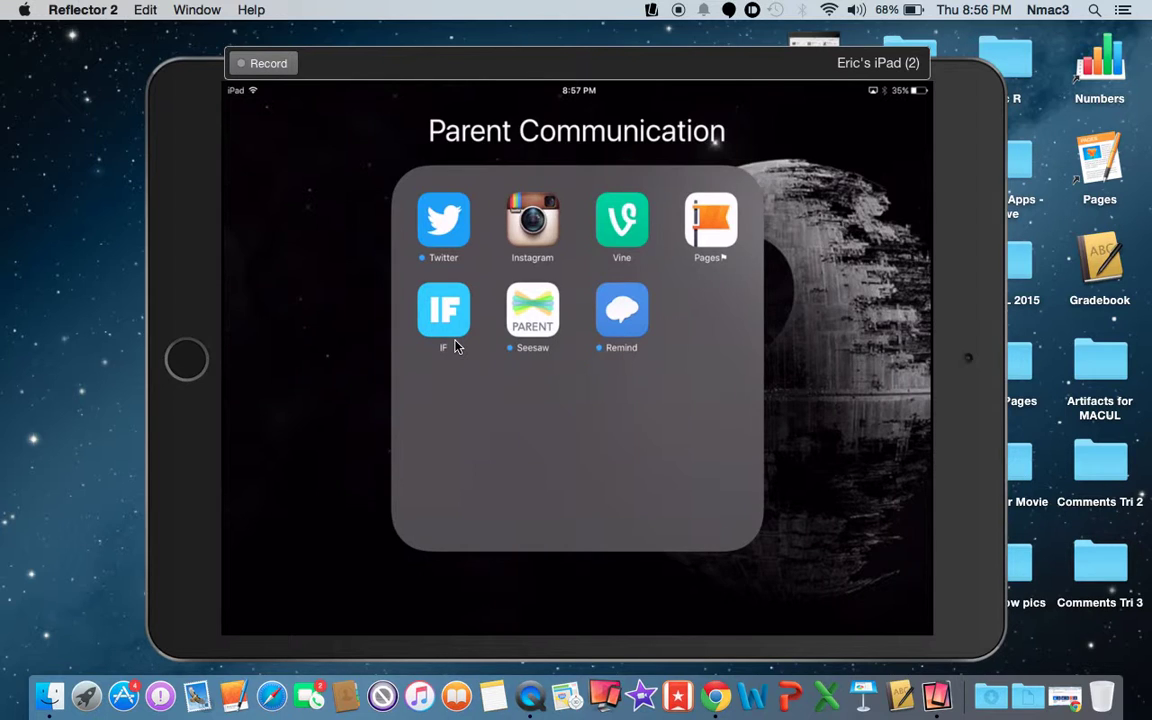
pyautogui.click(455, 346)
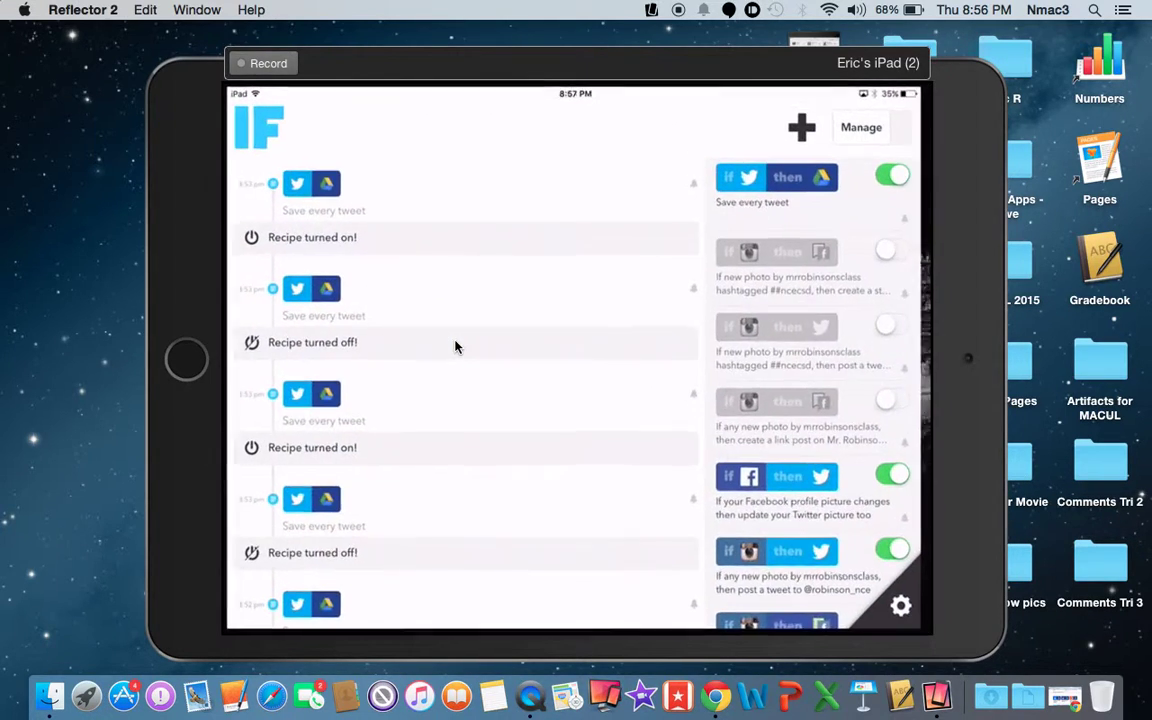